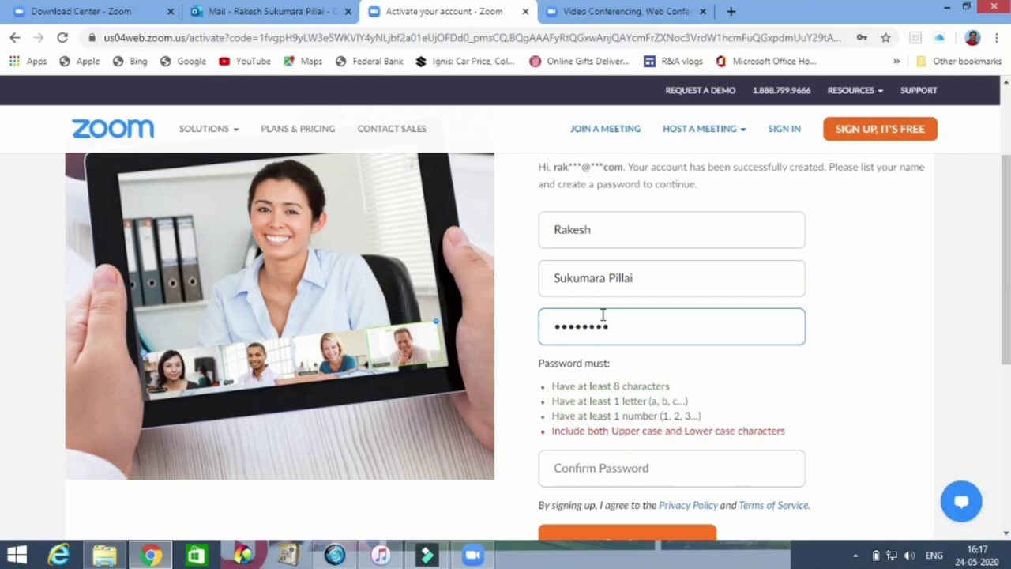
- Re-enter the password in Confirm Password and submit the account details
{"action": "type", "text": "••"}
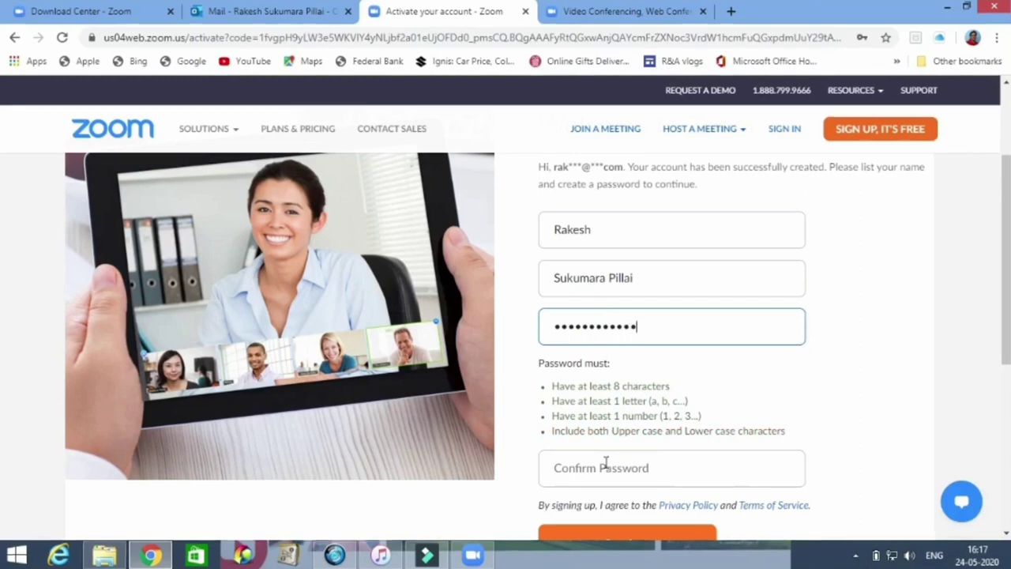
{"action": "left_click", "coordinate": [606, 464]}
{"action": "type", "text": "•••••••"}
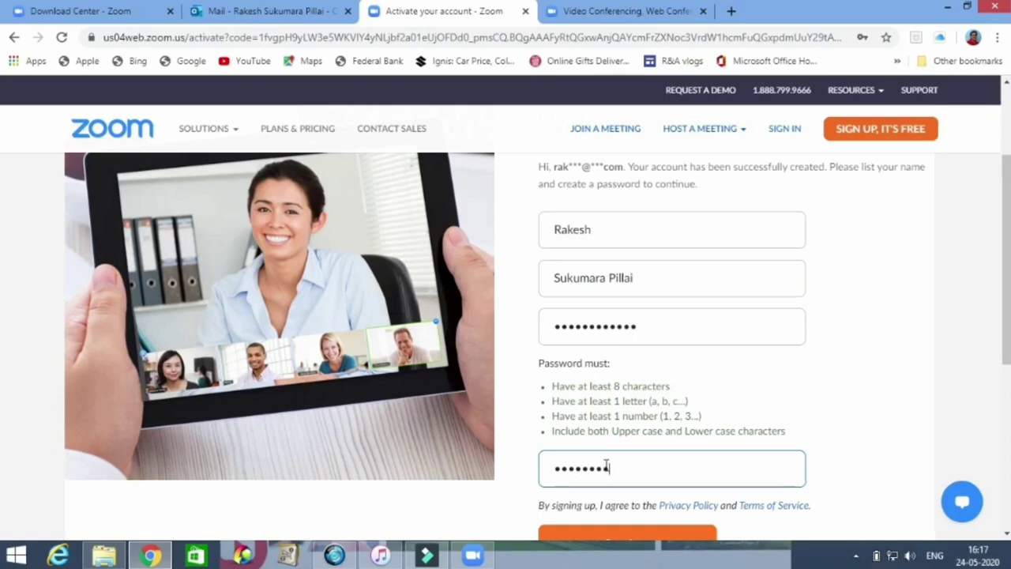
{"action": "type", "text": "•"}
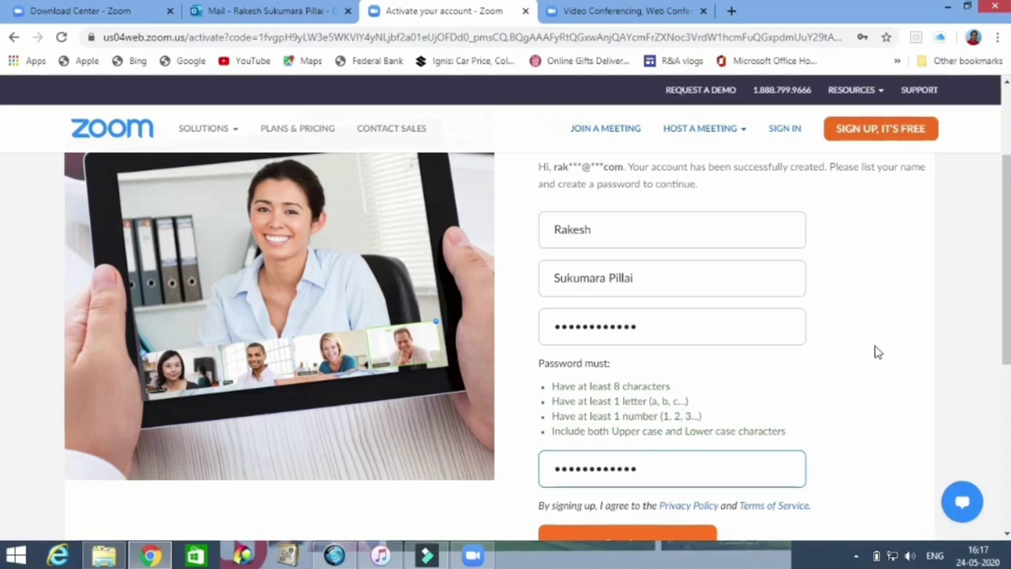
{"action": "scroll", "coordinate": [3, 292], "scroll_direction": "down", "scroll_amount": 1}
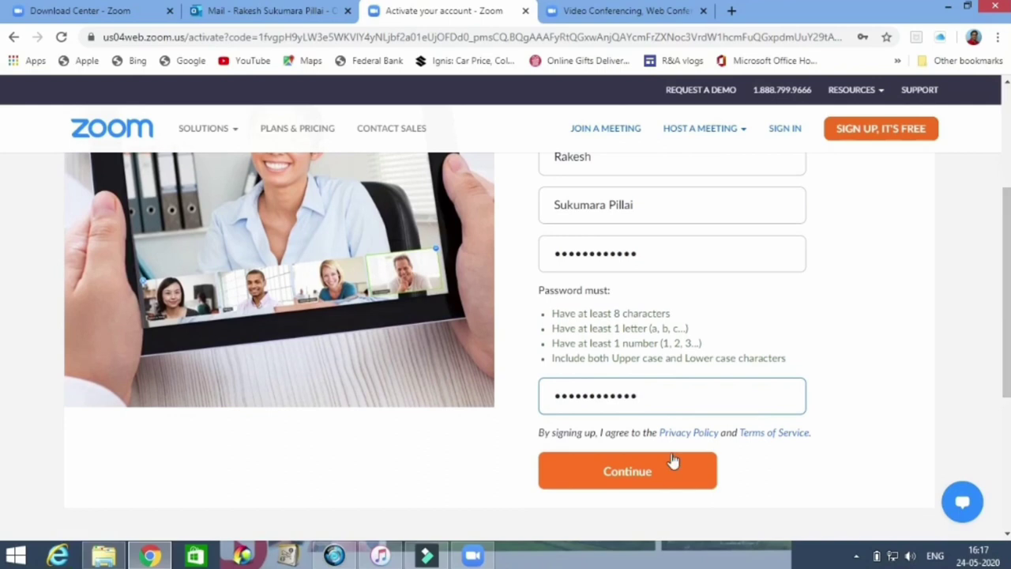
{"action": "left_click", "coordinate": [615, 473]}
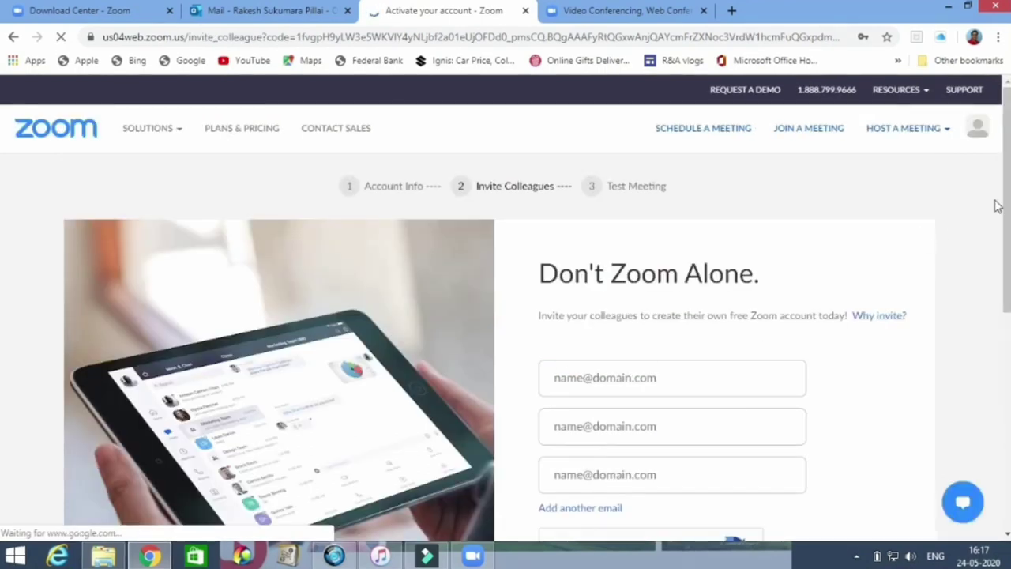
- Decline Chrome's offer to save the password, choosing Never
{"action": "scroll", "coordinate": [2, 177], "scroll_direction": "down", "scroll_amount": 1}
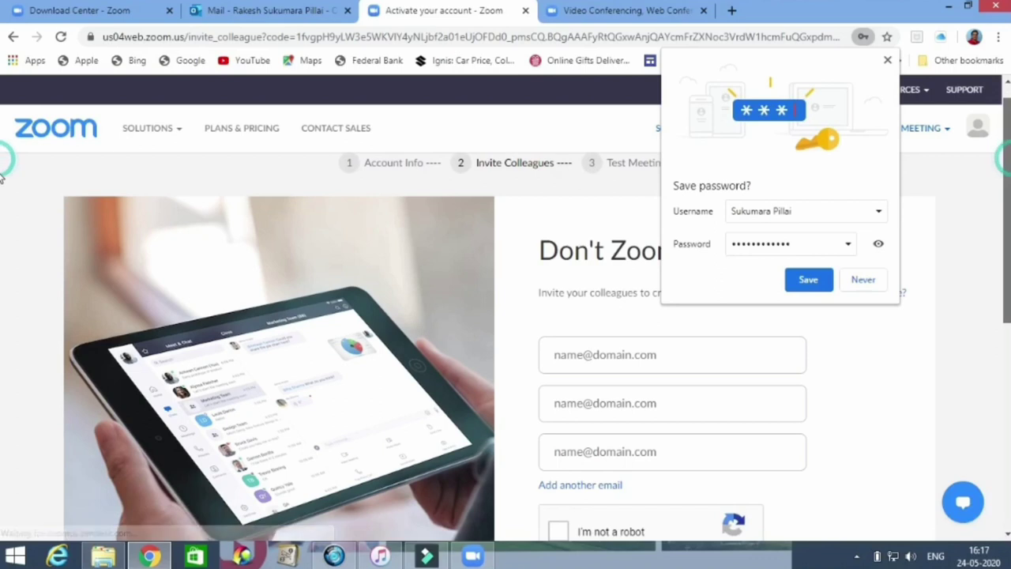
{"action": "left_click", "coordinate": [864, 279]}
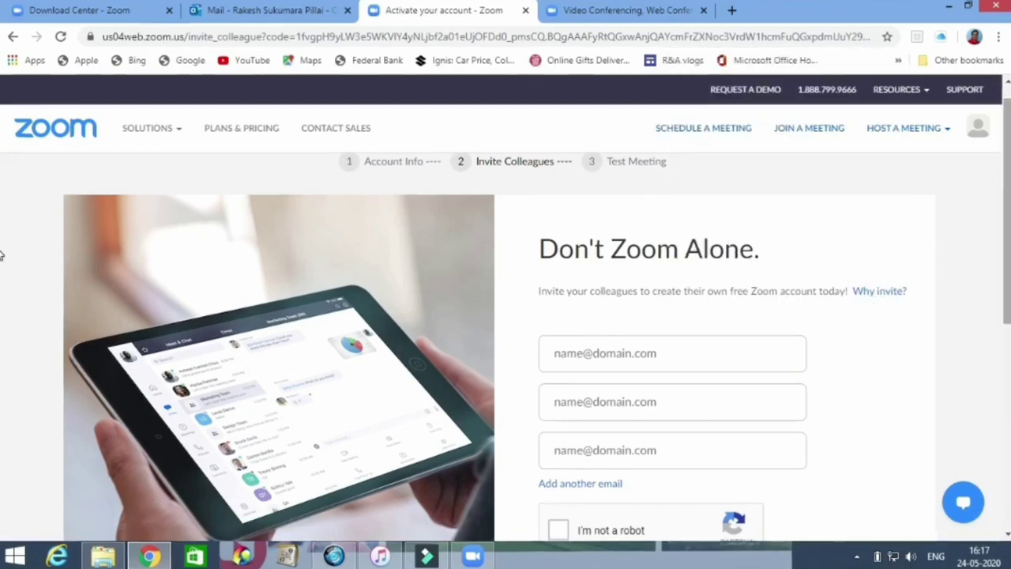
{"action": "scroll", "coordinate": [1, 261], "scroll_direction": "down", "scroll_amount": 2}
{"action": "scroll", "coordinate": [2, 278], "scroll_direction": "down", "scroll_amount": 1}
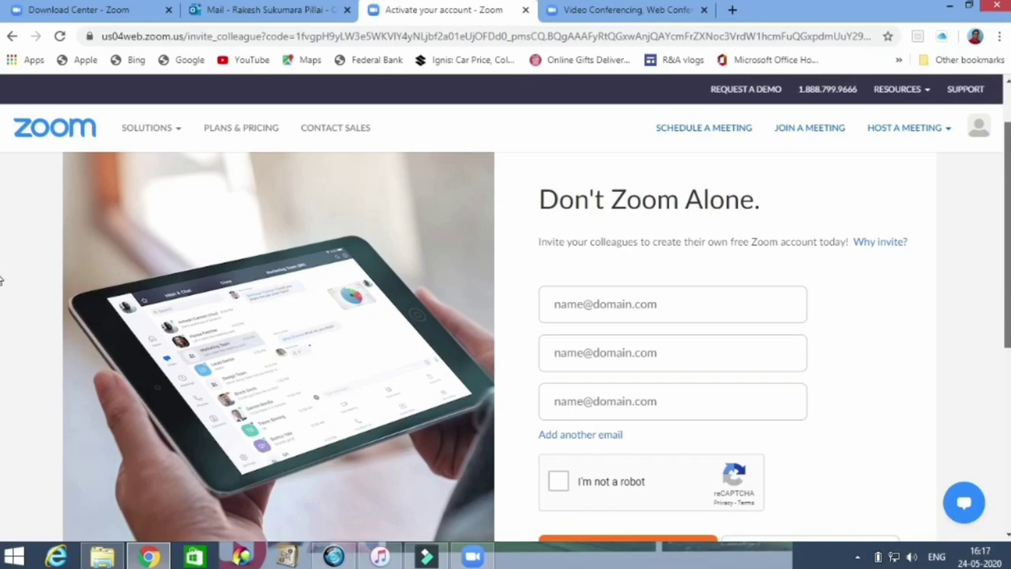
{"action": "scroll", "coordinate": [2, 284], "scroll_direction": "down", "scroll_amount": 1}
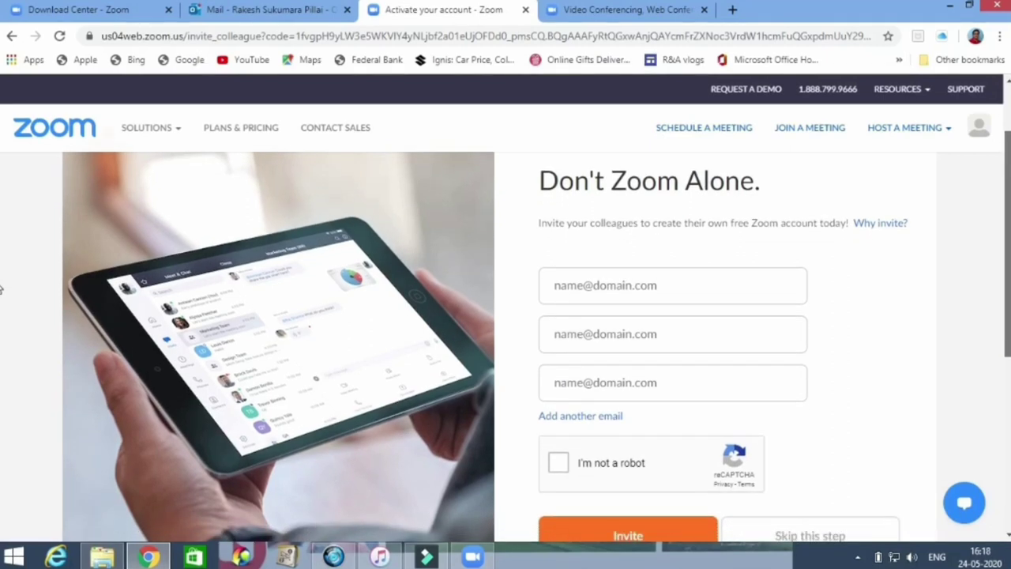
{"action": "scroll", "coordinate": [2, 288], "scroll_direction": "down", "scroll_amount": 1}
{"action": "scroll", "coordinate": [1, 314], "scroll_direction": "down", "scroll_amount": 1}
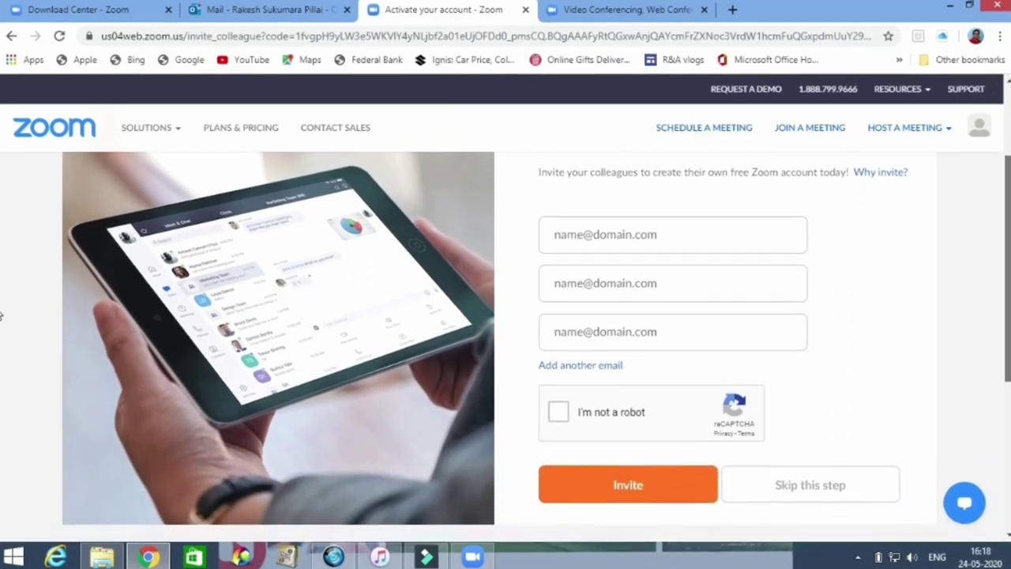
{"action": "scroll", "coordinate": [1, 314], "scroll_direction": "down", "scroll_amount": 2}
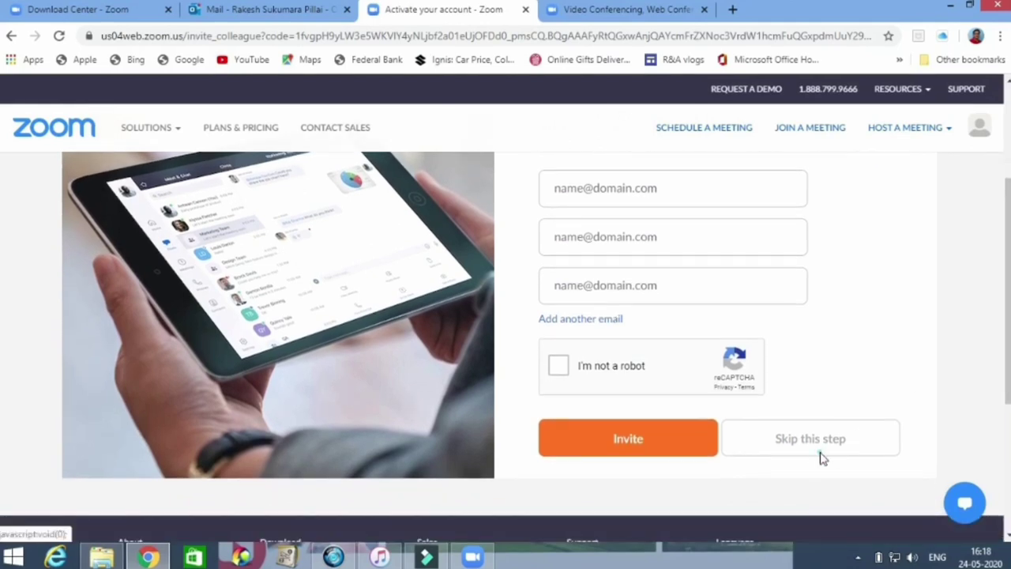
- Skip inviting colleagues and dismiss the Windows charms and clock overlay
{"action": "left_click", "coordinate": [821, 458]}
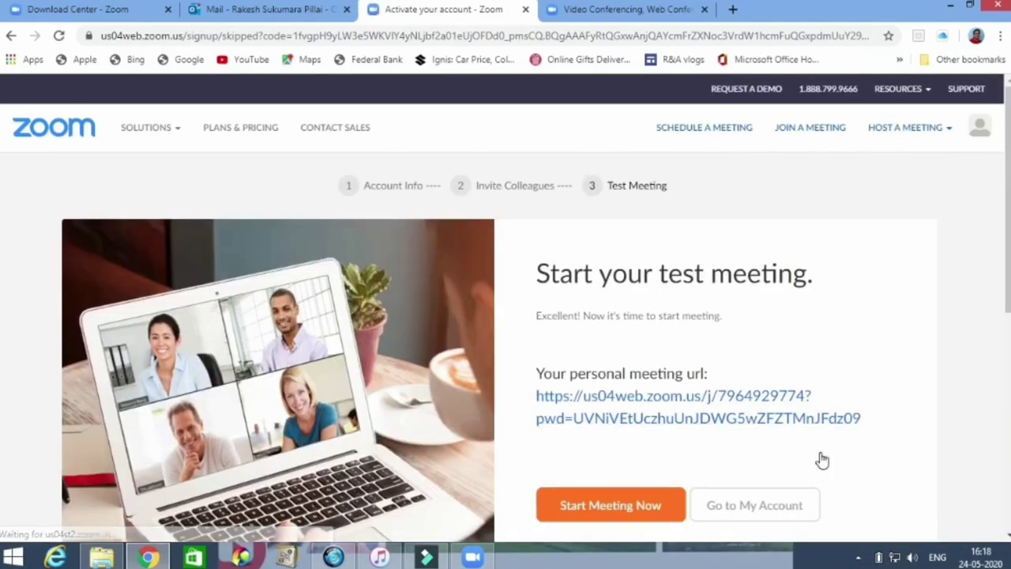
{"action": "scroll", "coordinate": [2, 209], "scroll_direction": "down", "scroll_amount": 1}
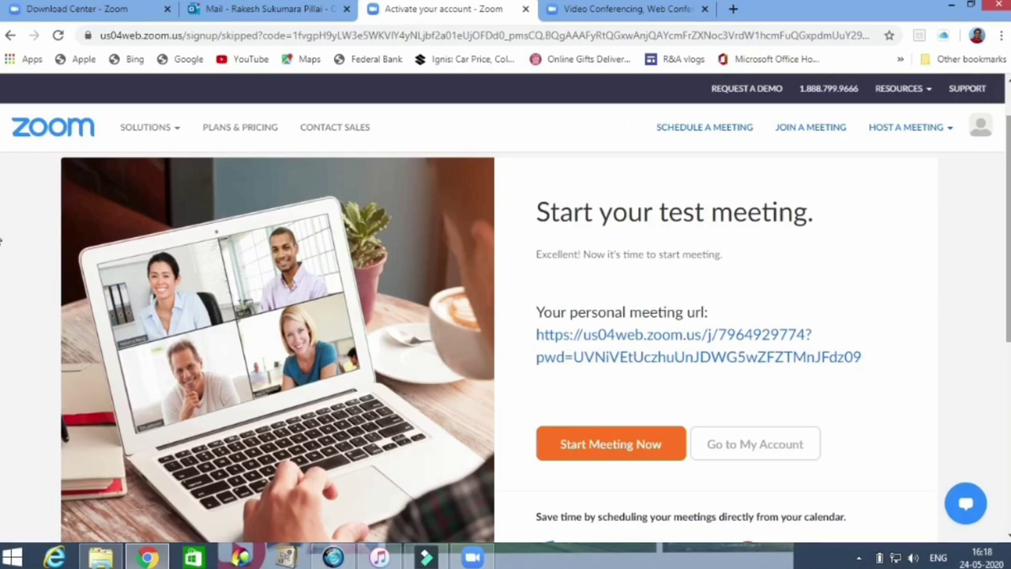
{"action": "key", "text": "super+c"}
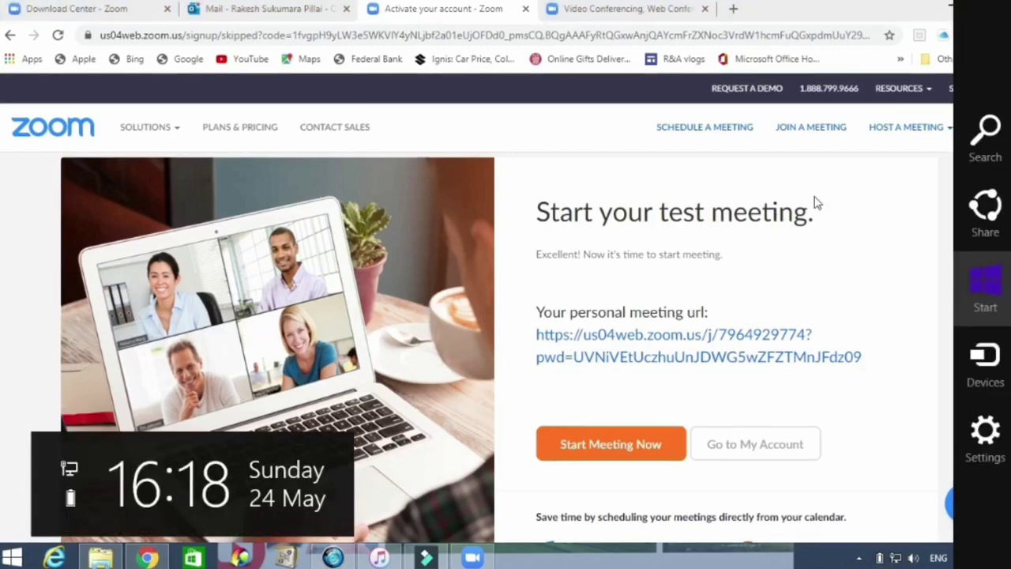
{"action": "left_click", "coordinate": [814, 197]}
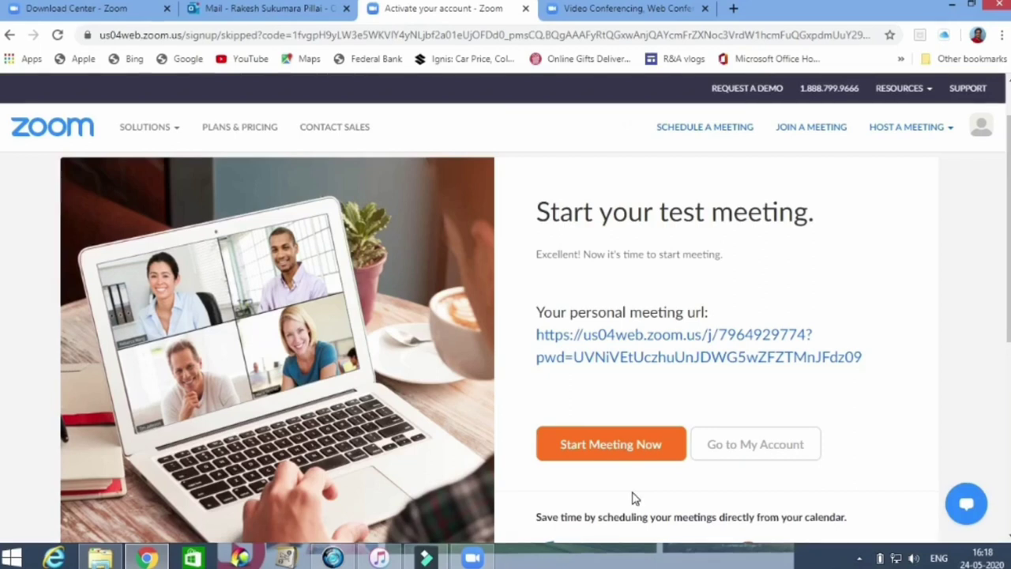
- Open the new account's profile page and show the signed-in account details
{"action": "left_click", "coordinate": [748, 443]}
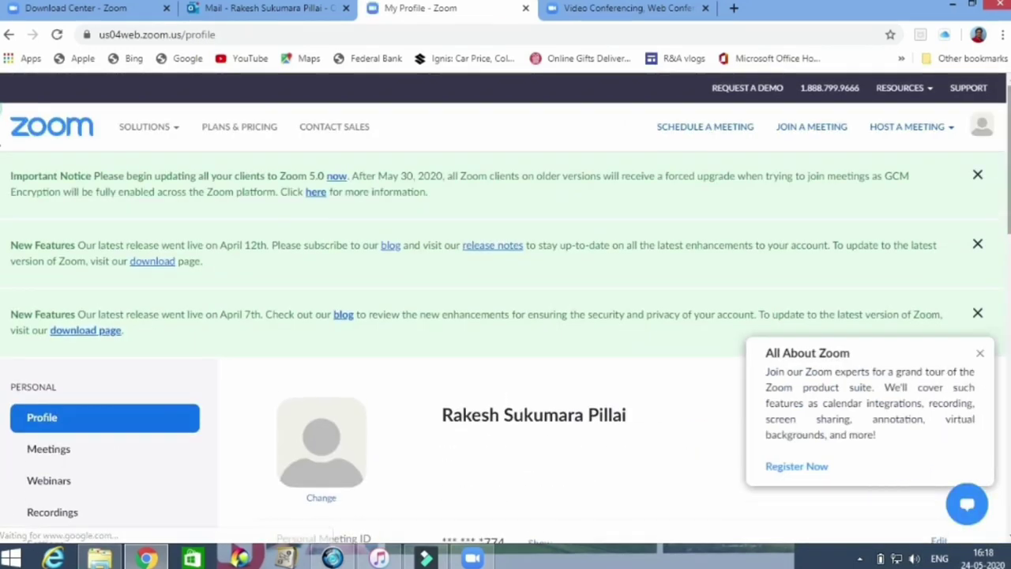
{"action": "left_click", "coordinate": [982, 126]}
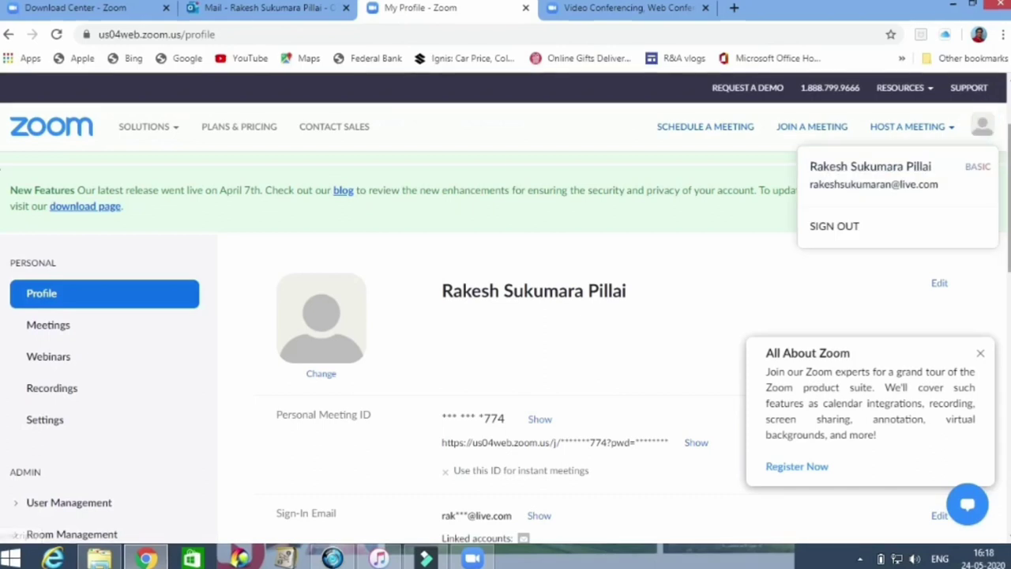
{"action": "scroll", "coordinate": [1009, 197], "scroll_direction": "down", "scroll_amount": 1}
{"action": "scroll", "coordinate": [1009, 221], "scroll_direction": "down", "scroll_amount": 1}
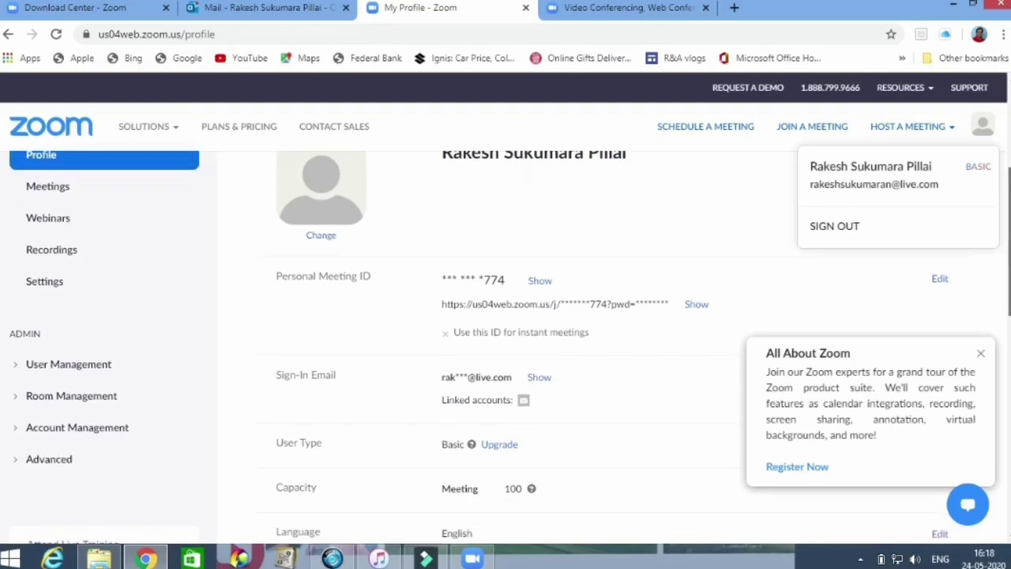
{"action": "scroll", "coordinate": [1009, 221], "scroll_direction": "up", "scroll_amount": 2}
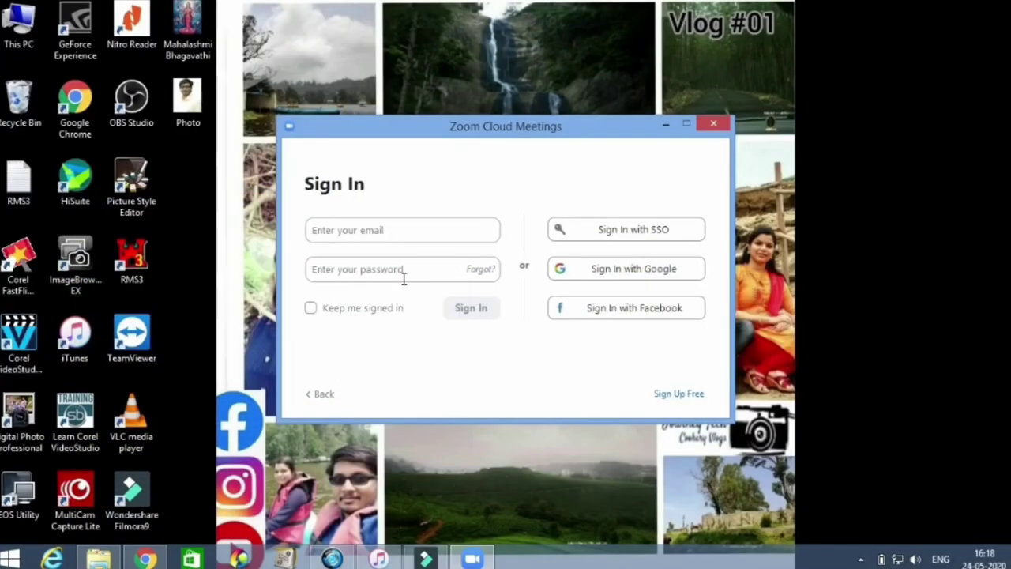
- Sign in to the Zoom desktop client with the new account's e-mail and password
{"action": "left_click", "coordinate": [358, 232]}
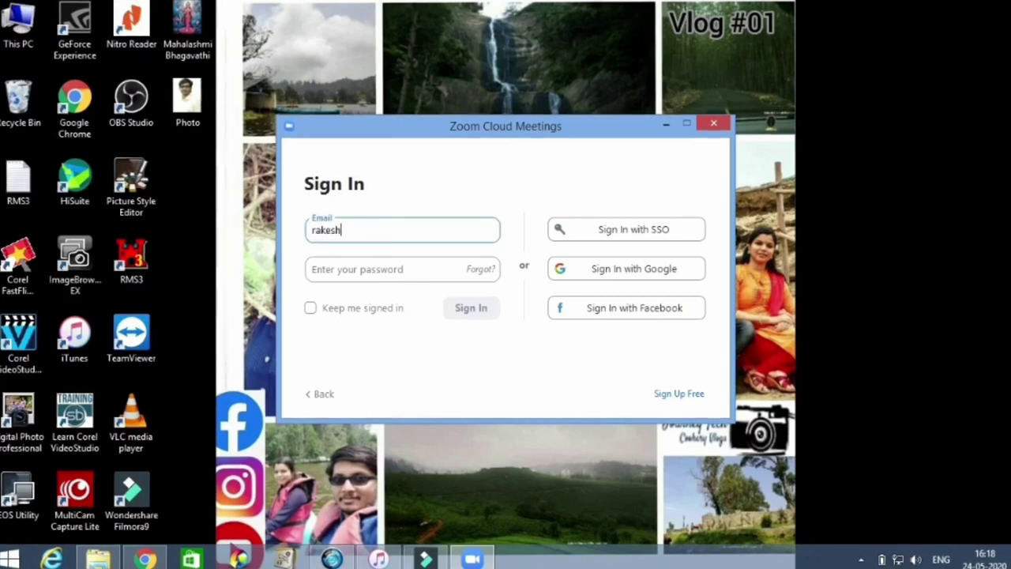
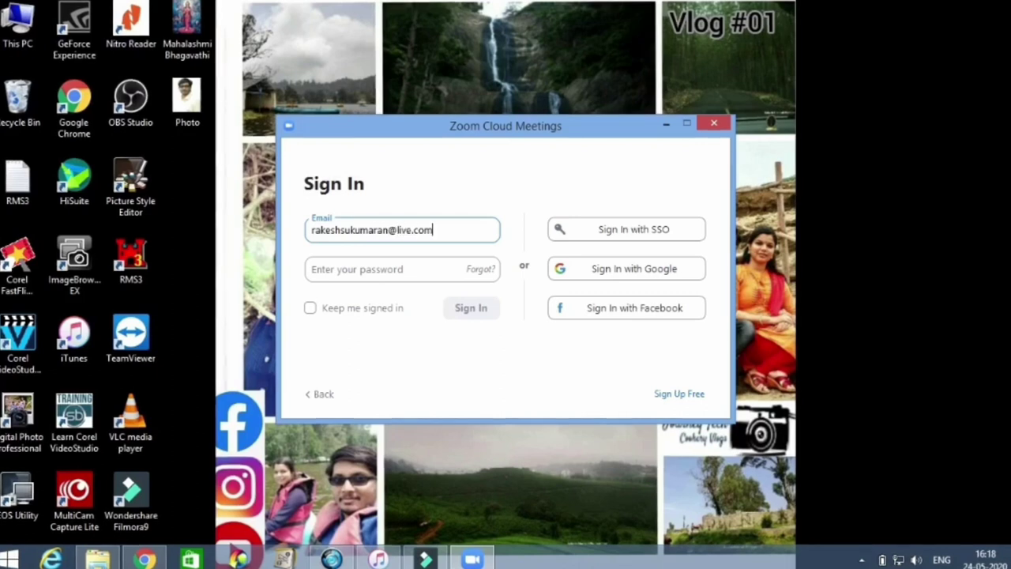
{"action": "left_click", "coordinate": [351, 264]}
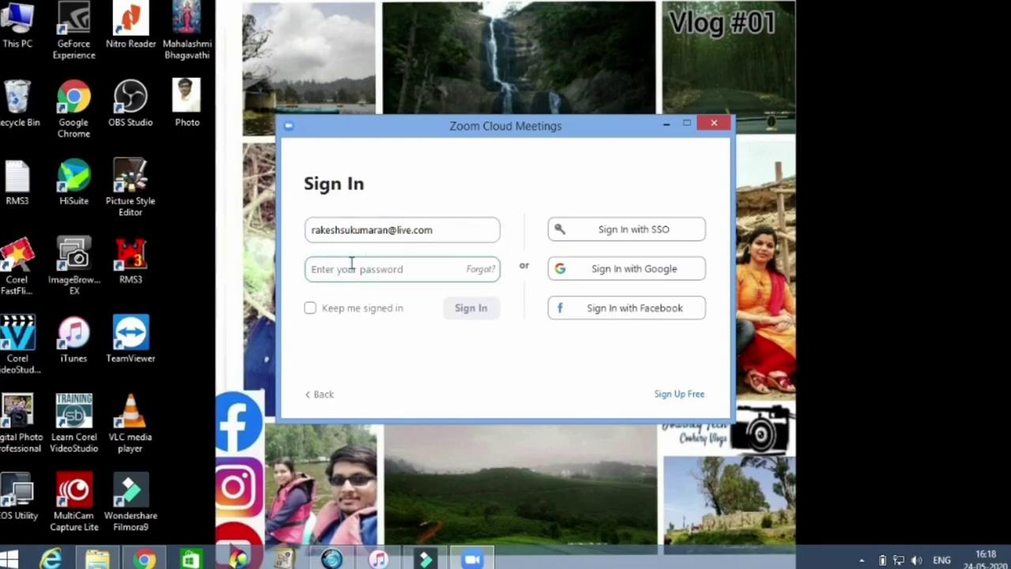
{"action": "type", "text": "*******"}
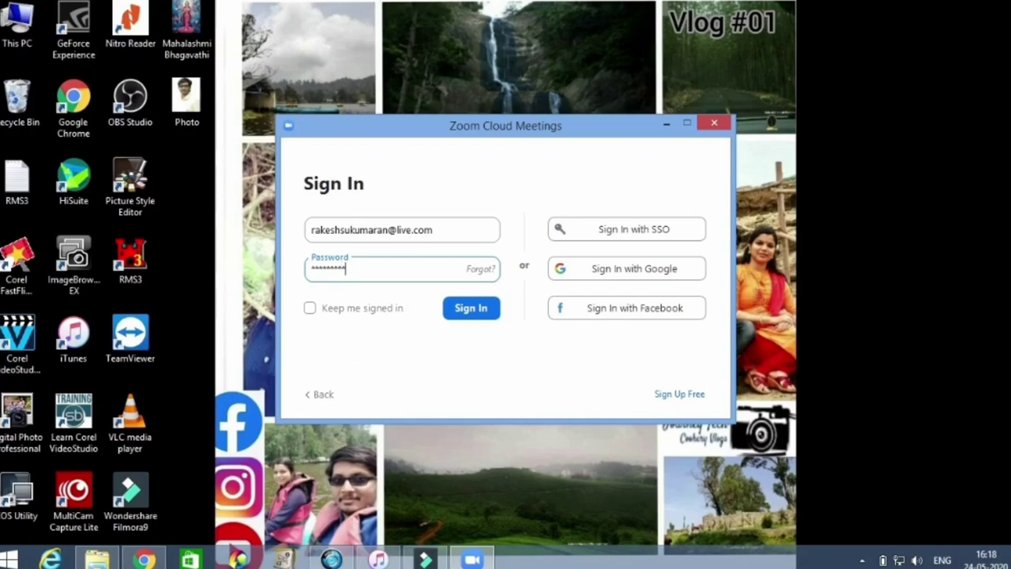
{"action": "left_click", "coordinate": [470, 310]}
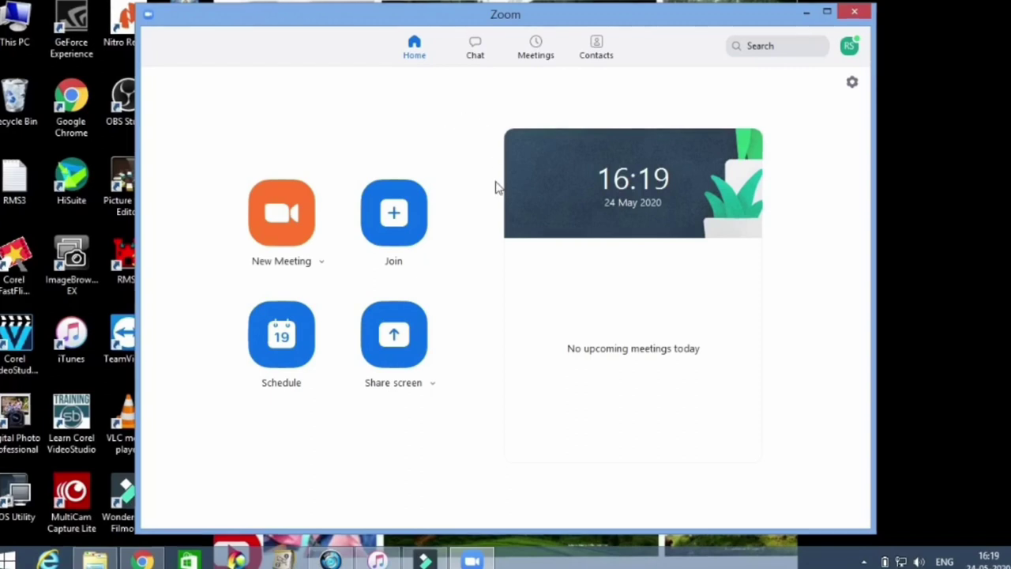
- Enable Use My Personal Meeting ID (PMI) for new meetings, keeping Start with video on
{"action": "left_click", "coordinate": [322, 263]}
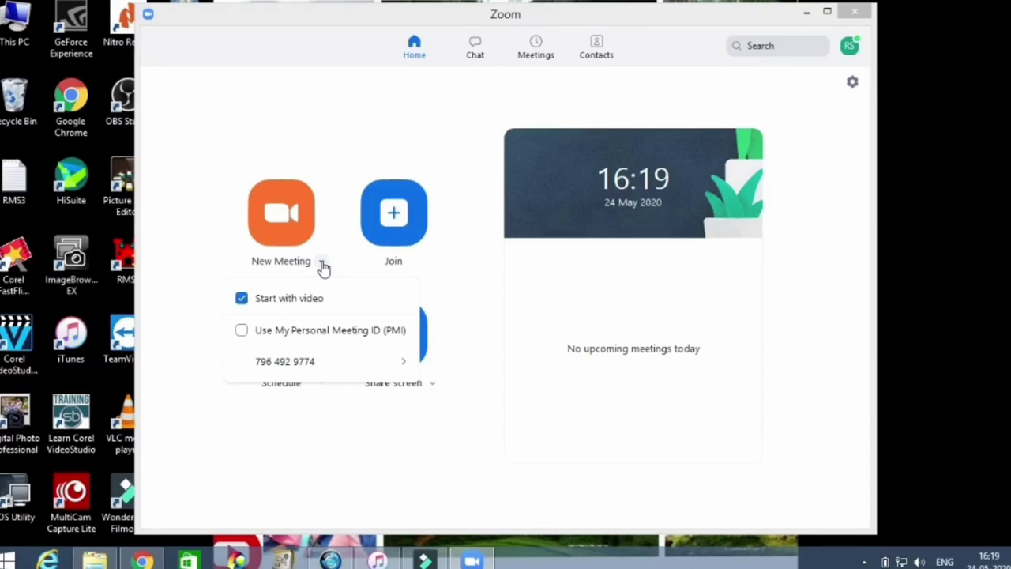
{"action": "left_click", "coordinate": [241, 331]}
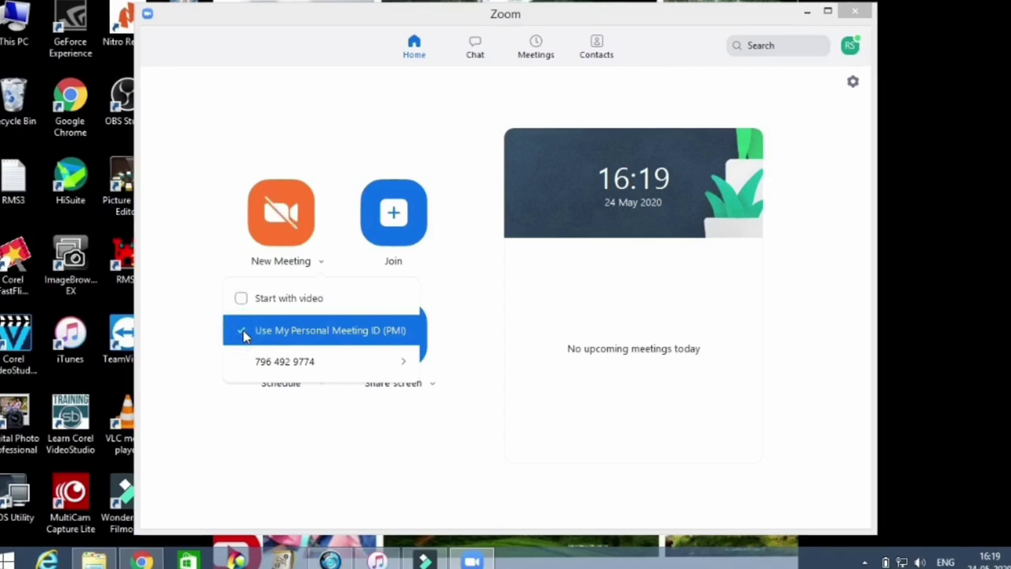
{"action": "left_click", "coordinate": [244, 308]}
{"action": "left_click", "coordinate": [244, 307]}
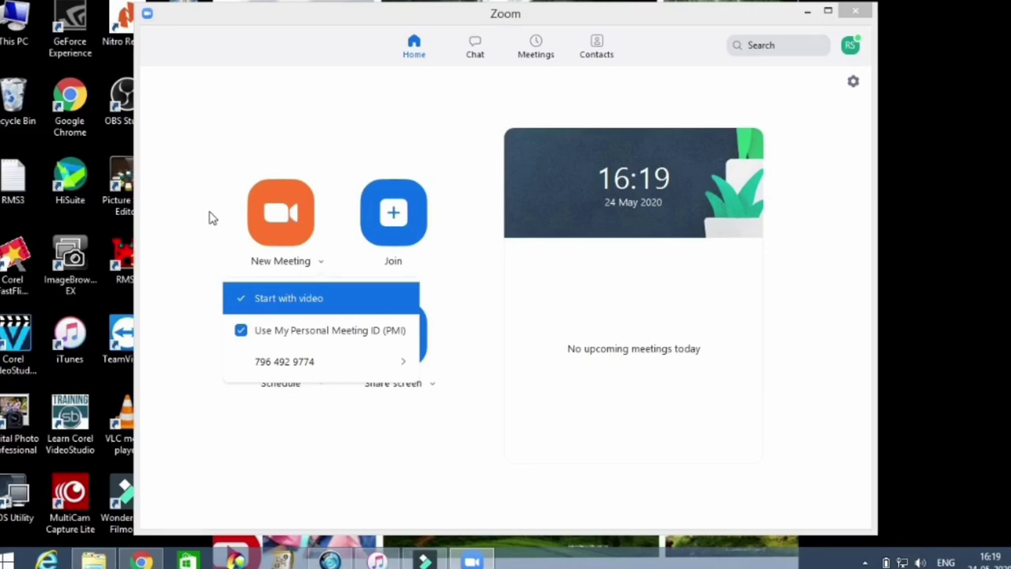
{"action": "mouse_move", "coordinate": [312, 361]}
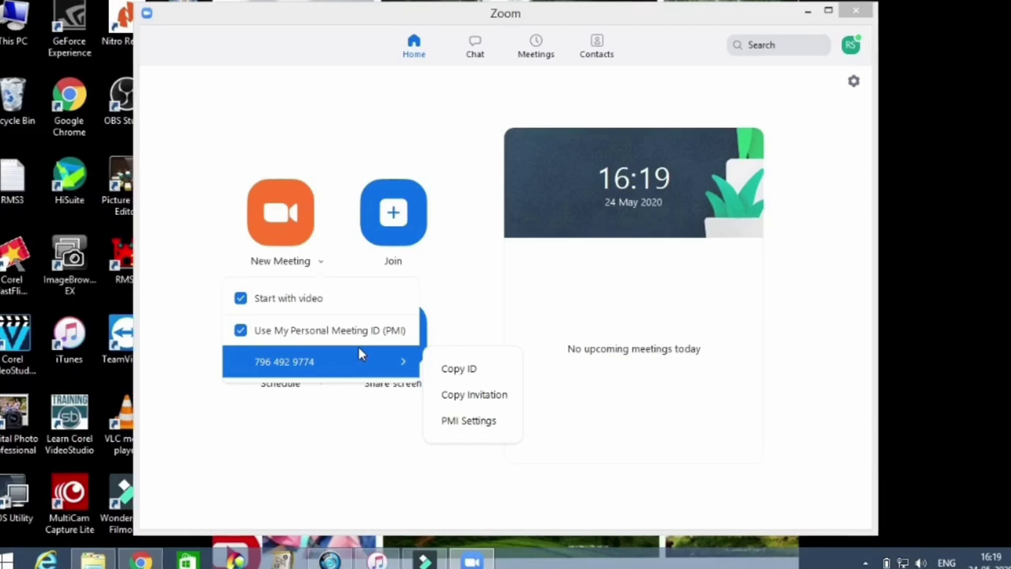
{"action": "left_click", "coordinate": [205, 204]}
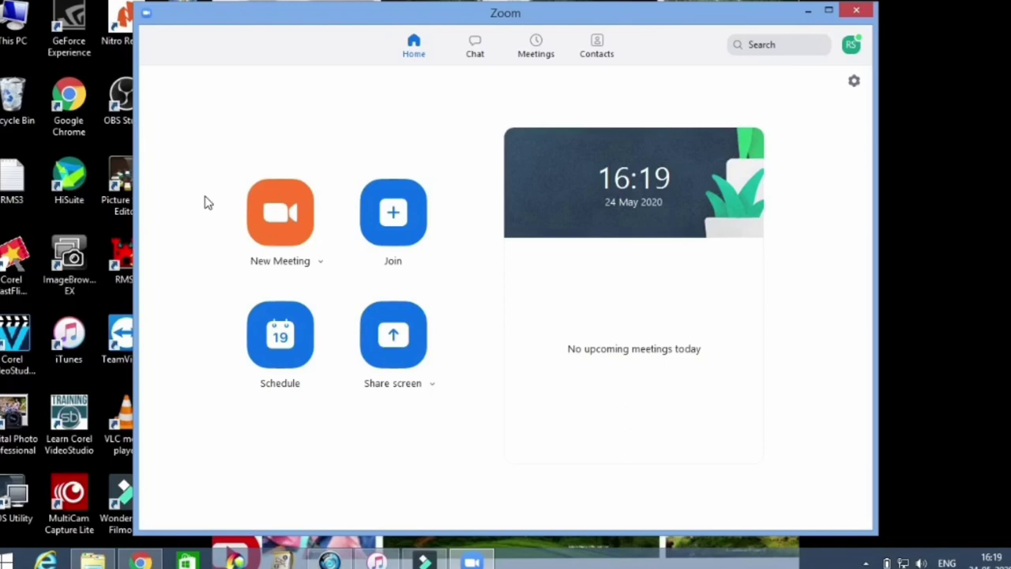
{"action": "left_click", "coordinate": [852, 45]}
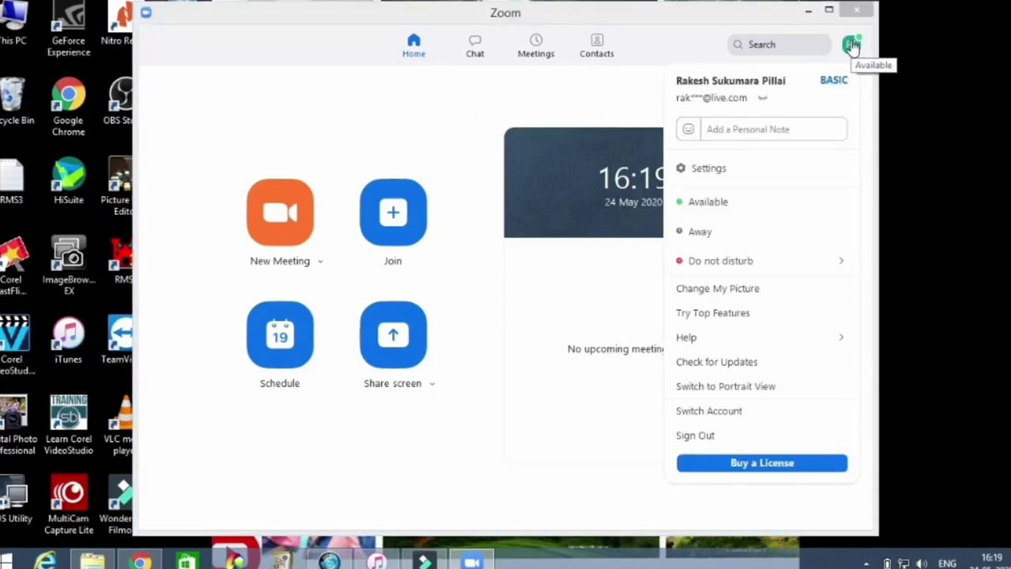
{"action": "mouse_move", "coordinate": [785, 252]}
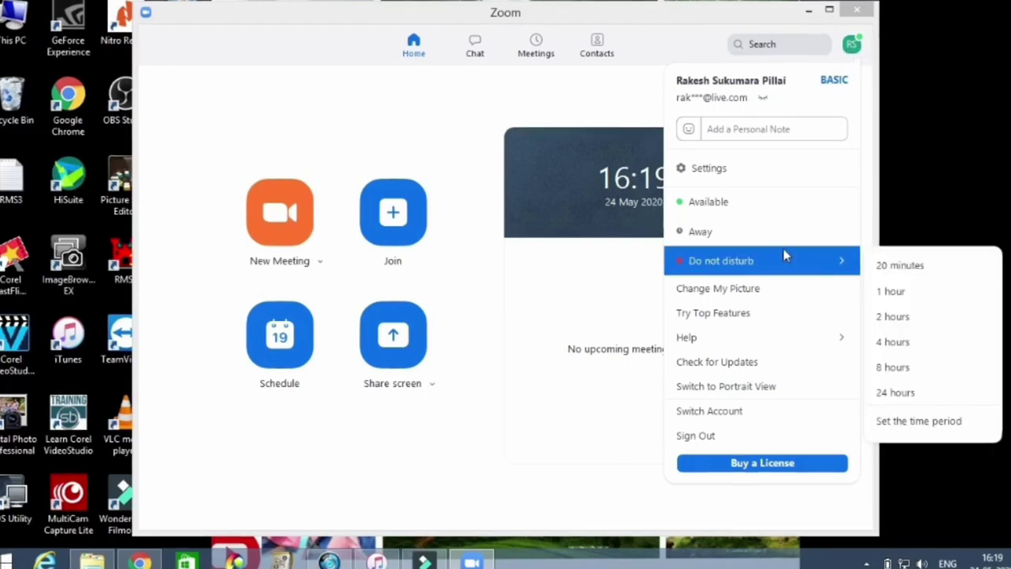
{"action": "left_click", "coordinate": [476, 60]}
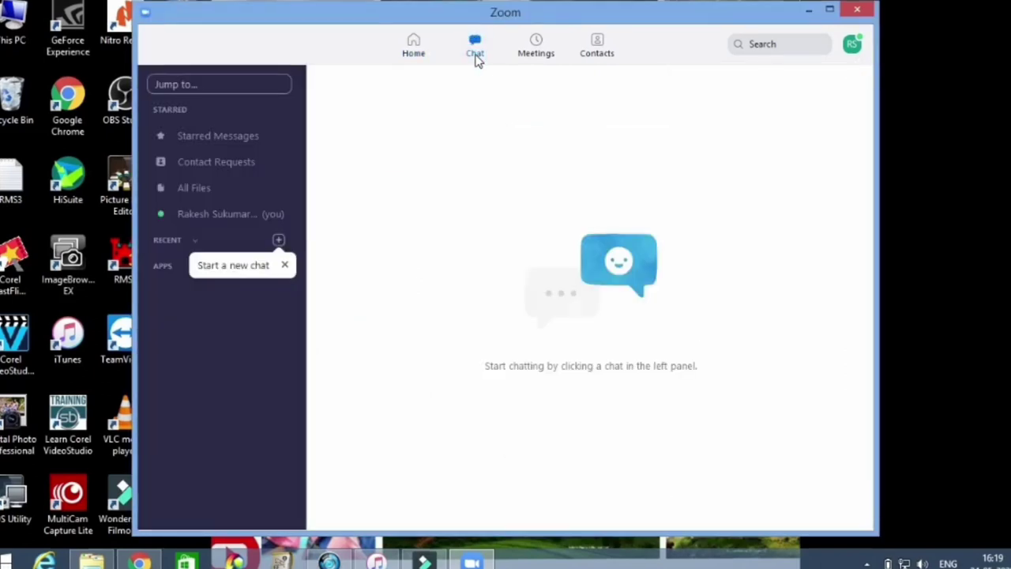
{"action": "left_click", "coordinate": [535, 49]}
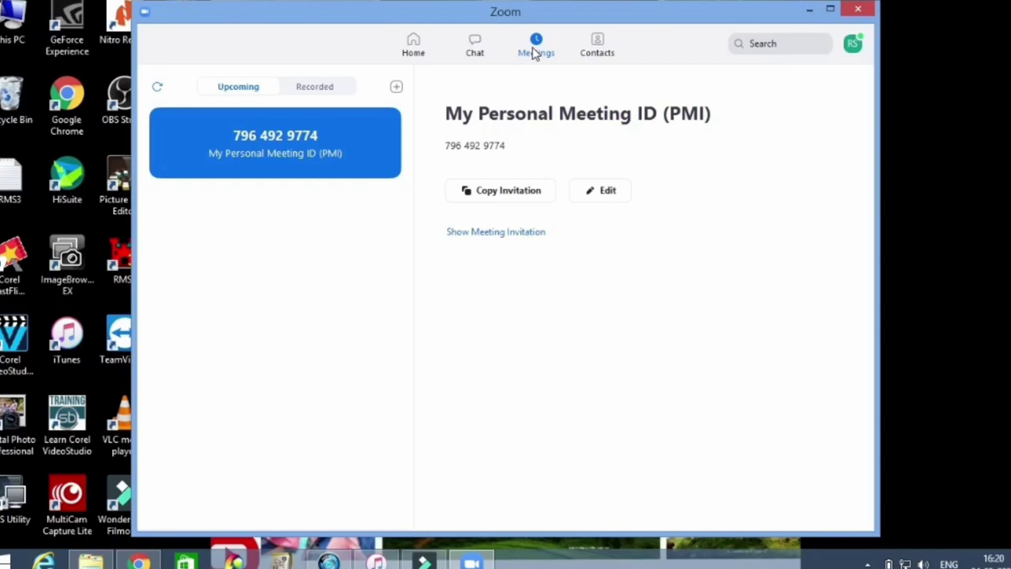
{"action": "left_click", "coordinate": [413, 46]}
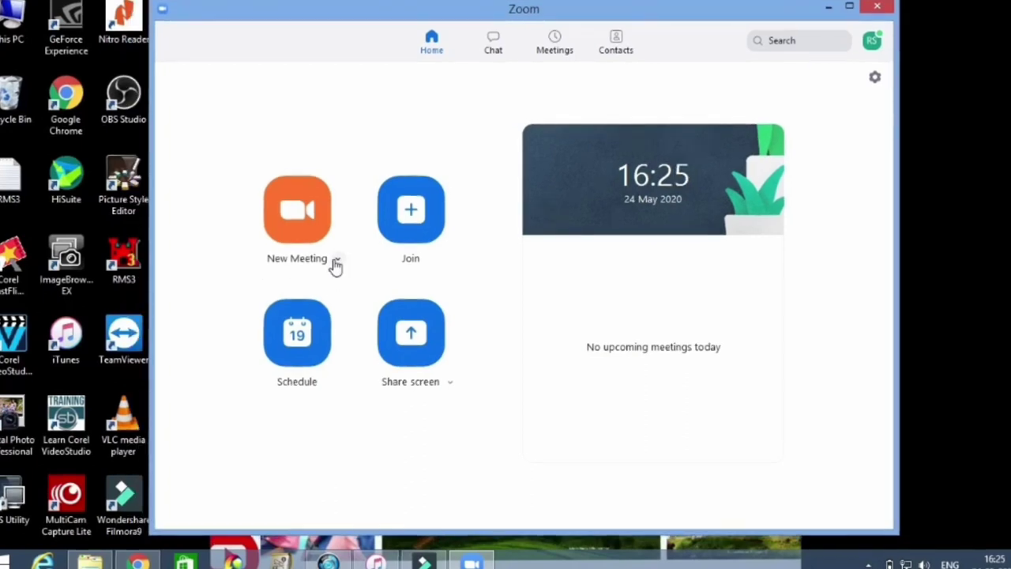
- Show the Personal Meeting ID's copy and settings submenu from the New Meeting dropdown
{"action": "left_click", "coordinate": [336, 263]}
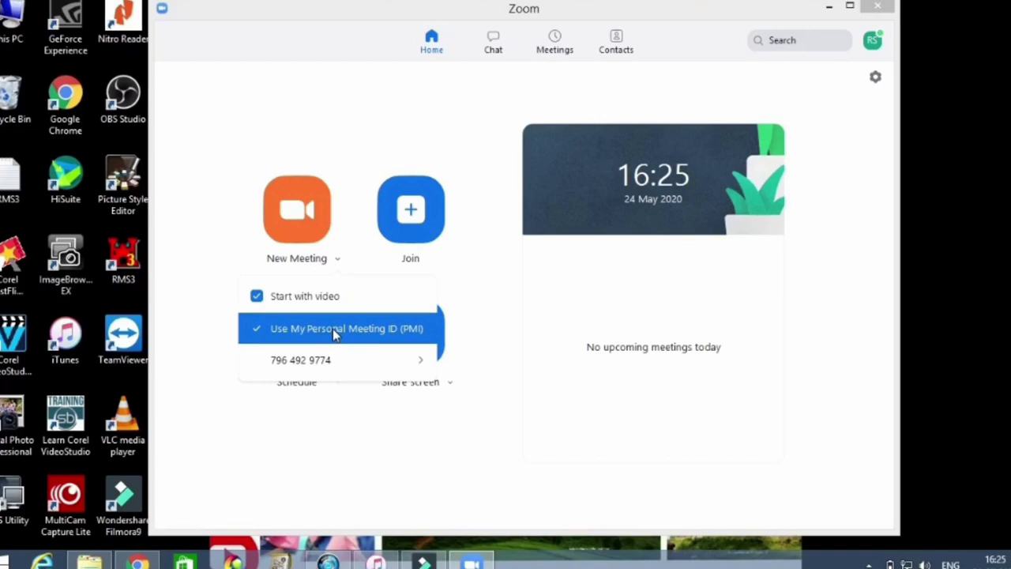
{"action": "mouse_move", "coordinate": [335, 369]}
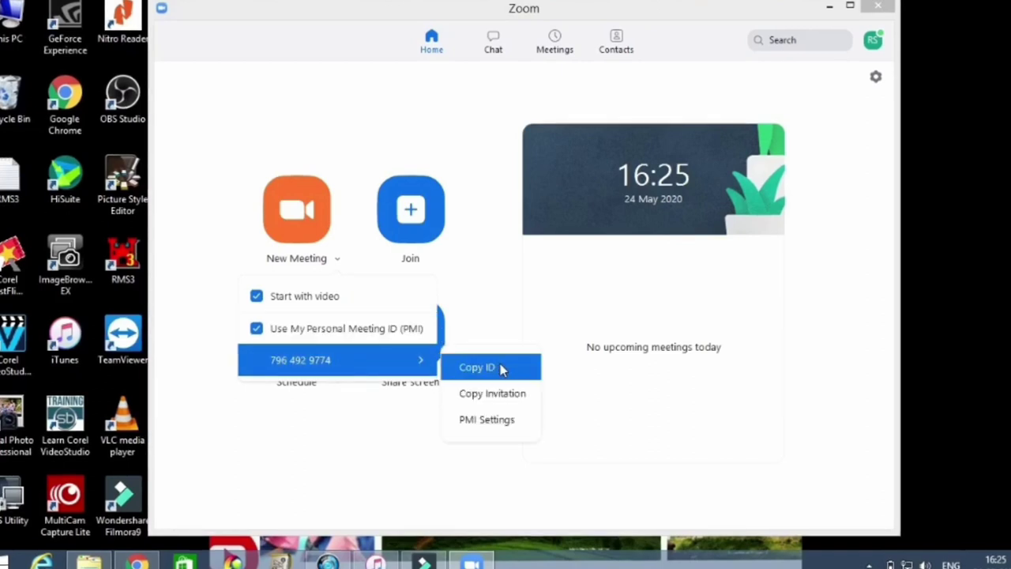
- Review the meeting password in PMI Settings, then close the dialog
{"action": "left_click", "coordinate": [502, 421]}
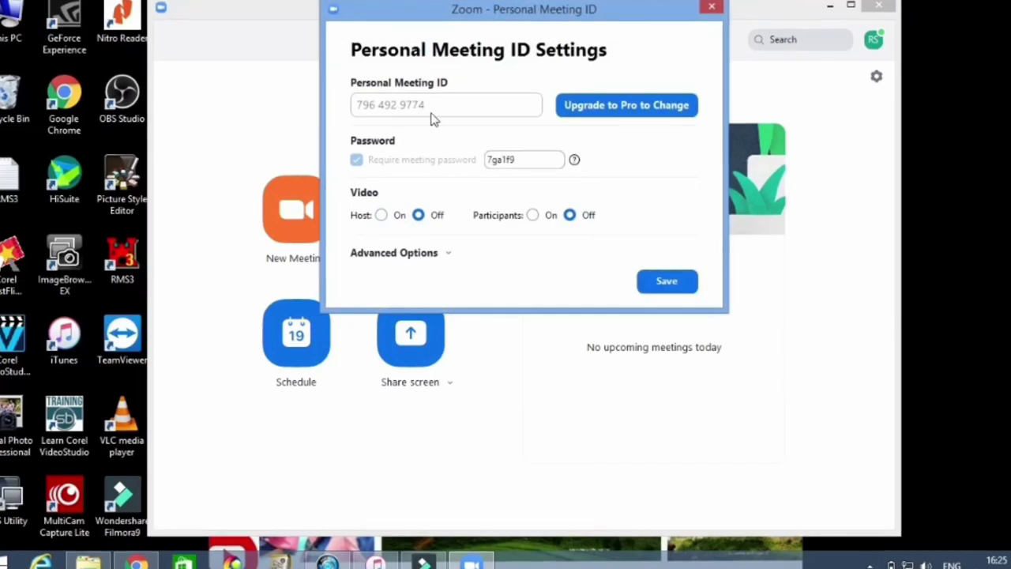
{"action": "double_click", "coordinate": [560, 160]}
{"action": "left_click", "coordinate": [617, 181]}
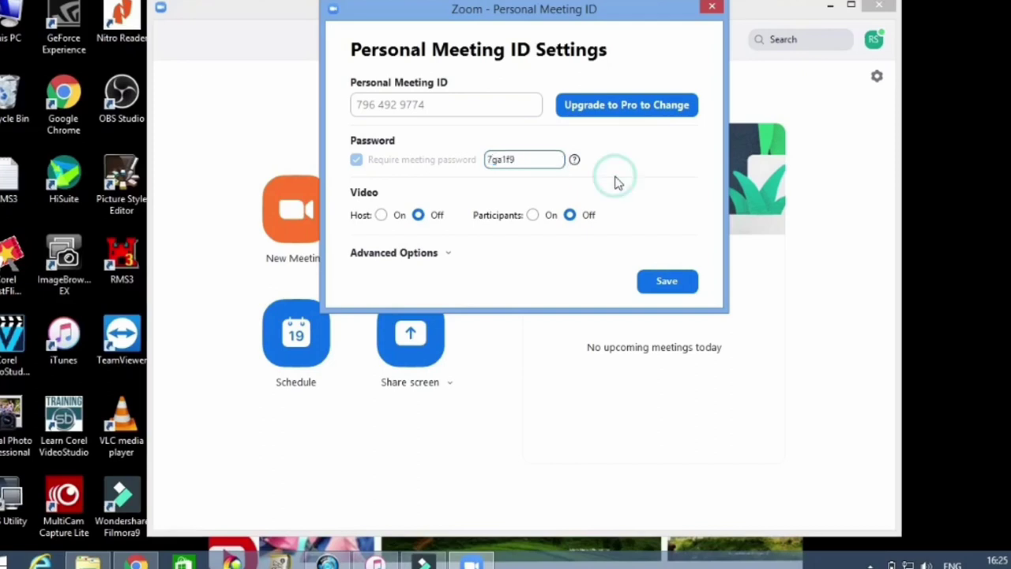
{"action": "left_click", "coordinate": [713, 9]}
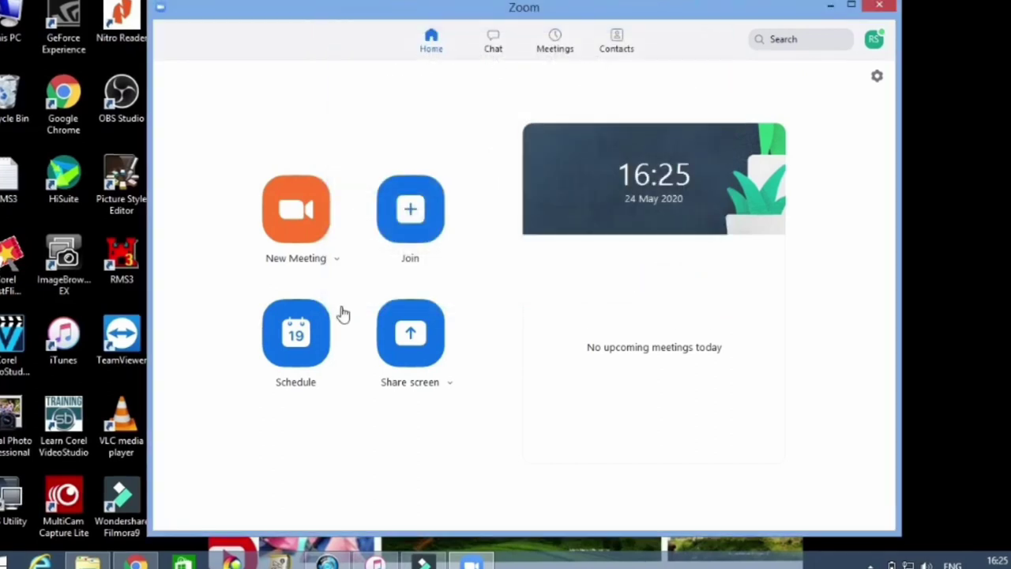
- Start a new video meeting and join it with computer audio
{"action": "left_click", "coordinate": [337, 260]}
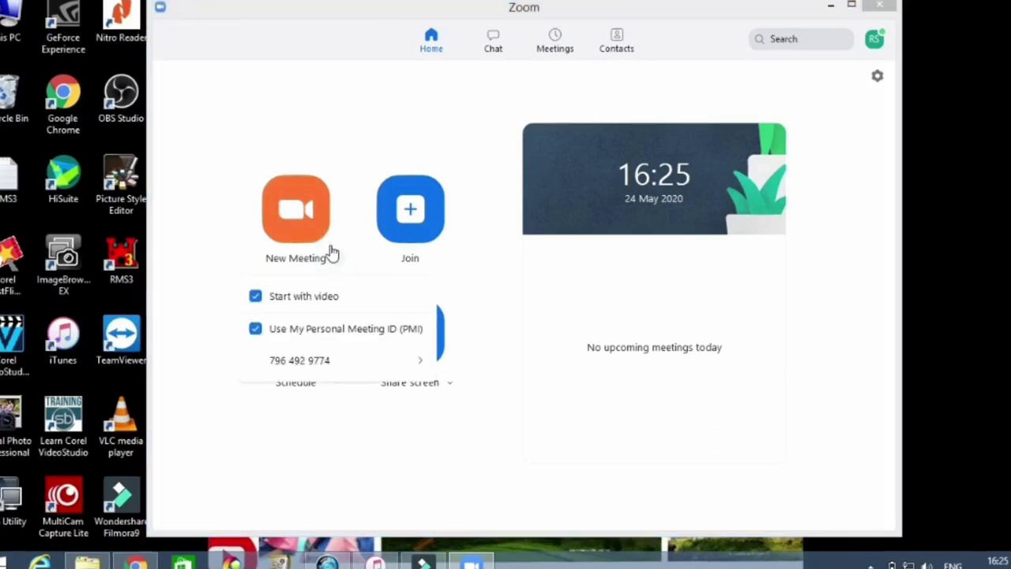
{"action": "left_click", "coordinate": [288, 184]}
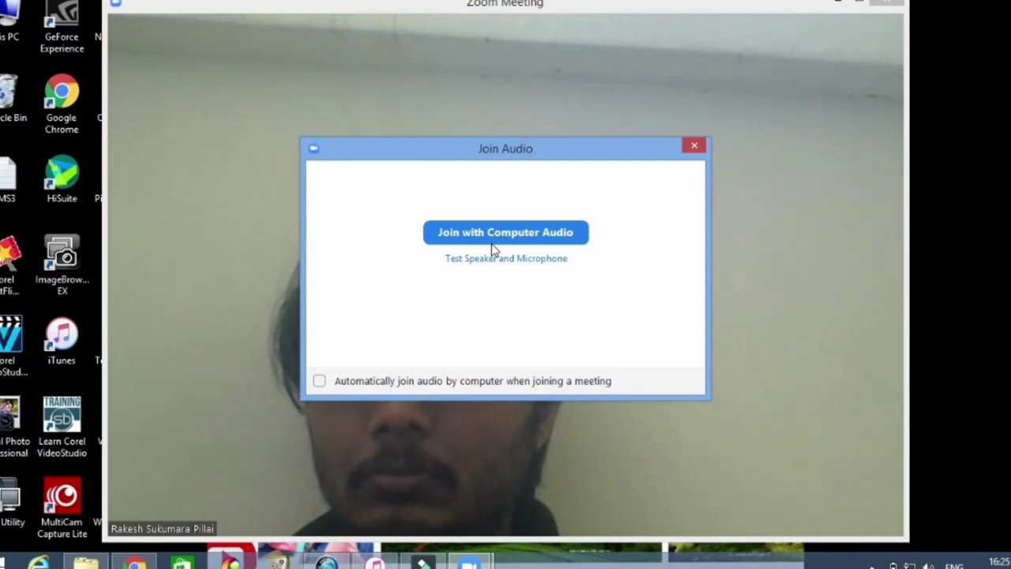
{"action": "left_click", "coordinate": [500, 239]}
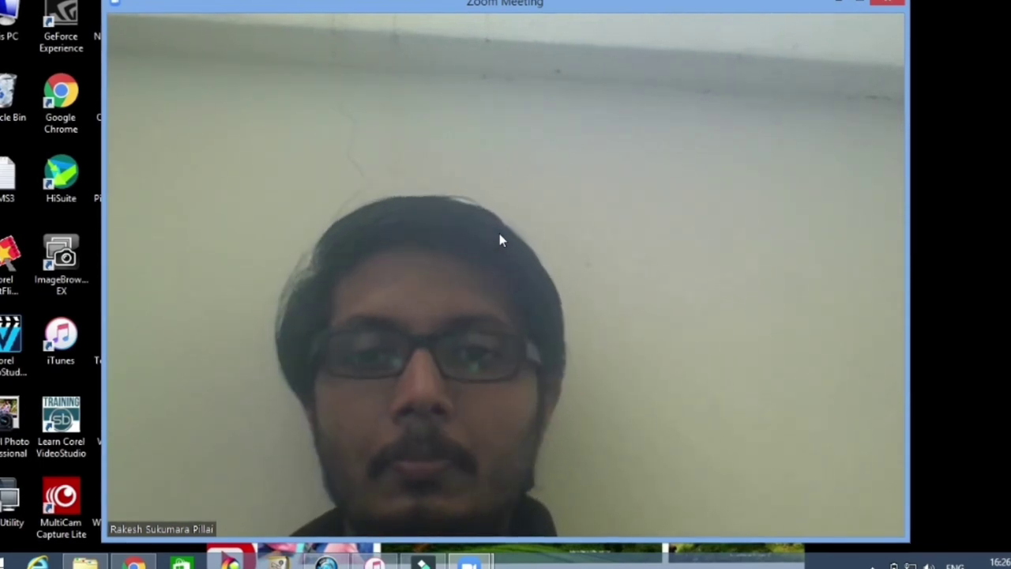
- Go full screen, view and close Meeting Information, then show the Security options
{"action": "mouse_move", "coordinate": [613, 163]}
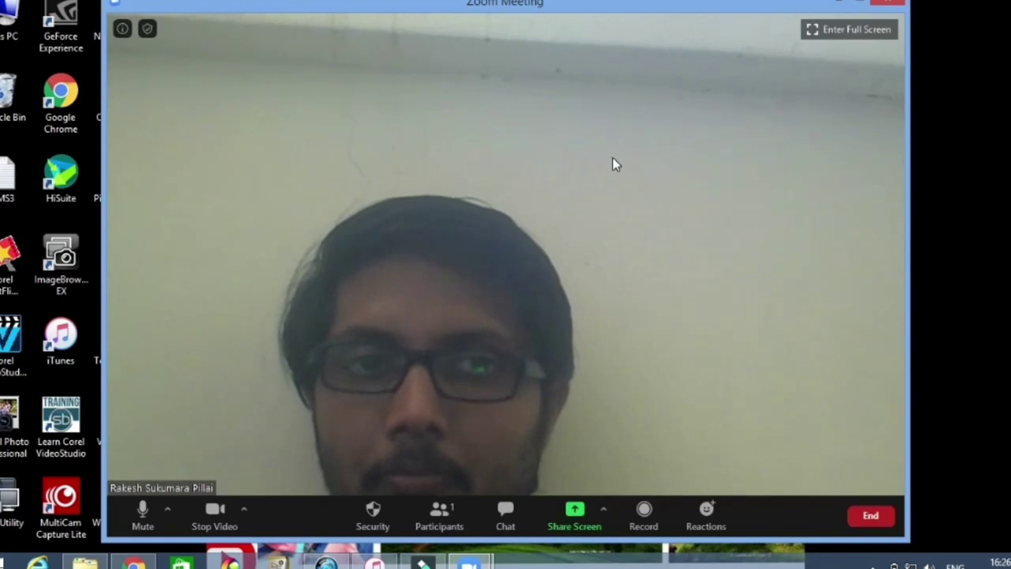
{"action": "left_click", "coordinate": [833, 35]}
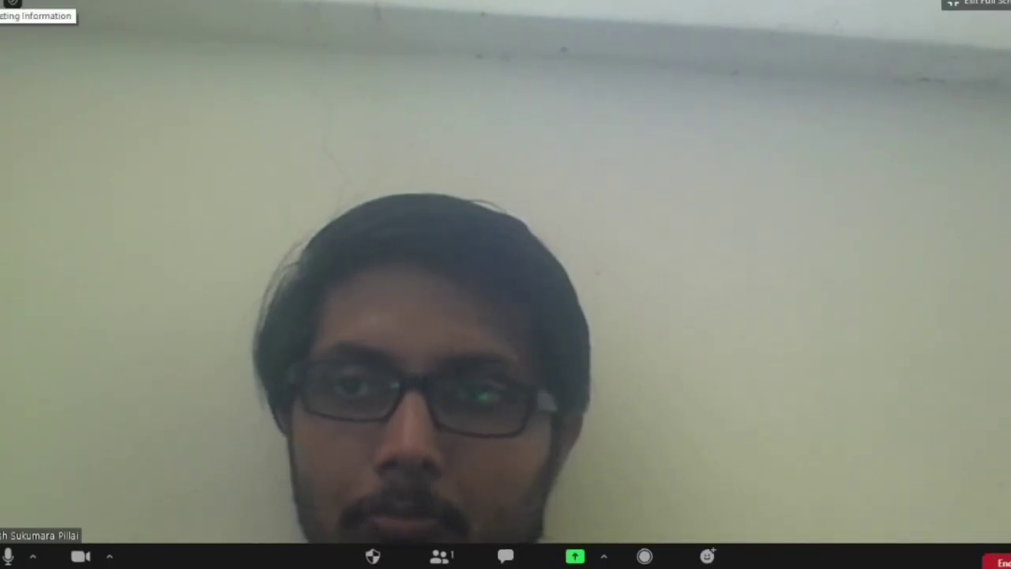
{"action": "left_click", "coordinate": [12, 3]}
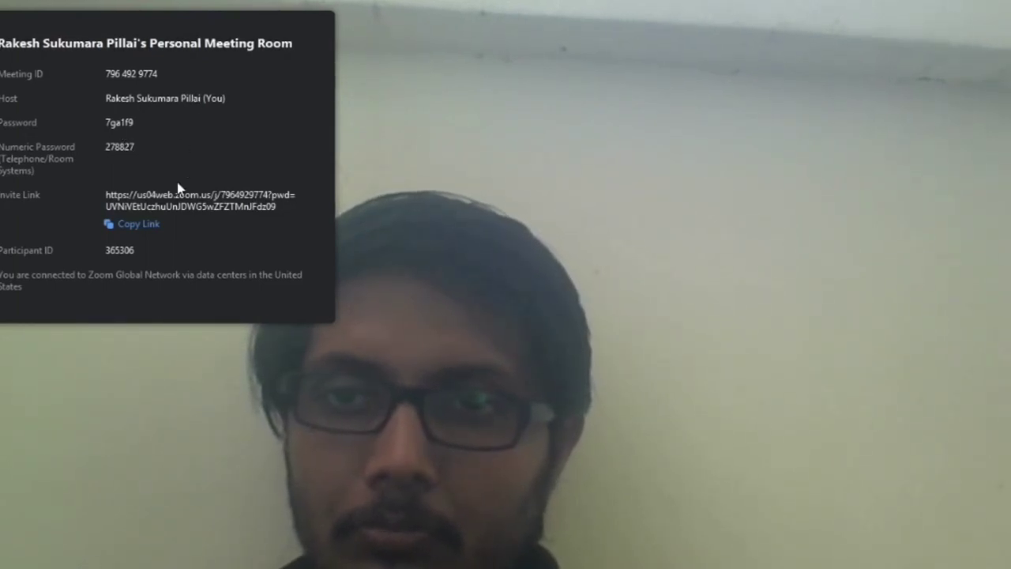
{"action": "left_click", "coordinate": [392, 331]}
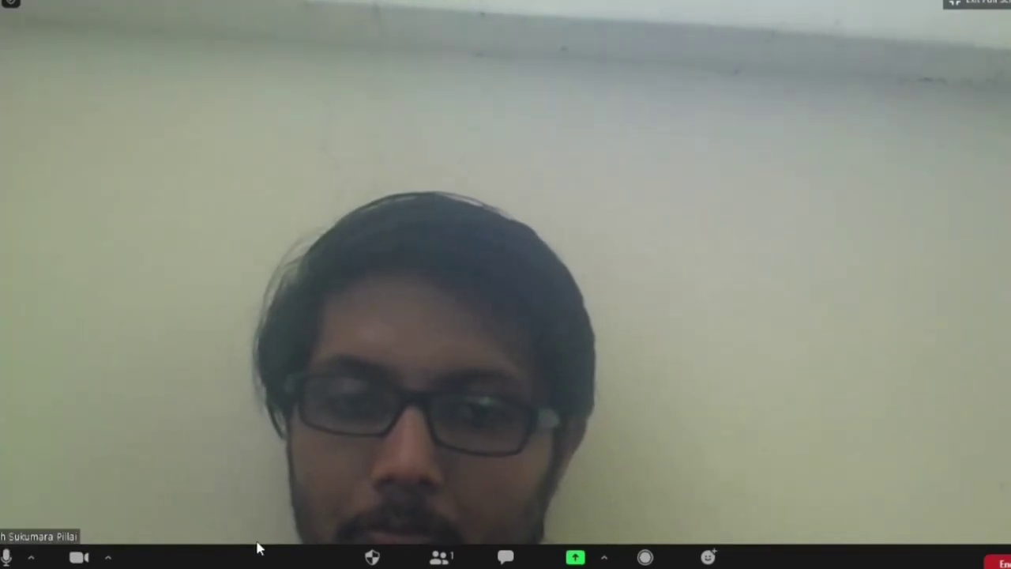
{"action": "left_click", "coordinate": [372, 557]}
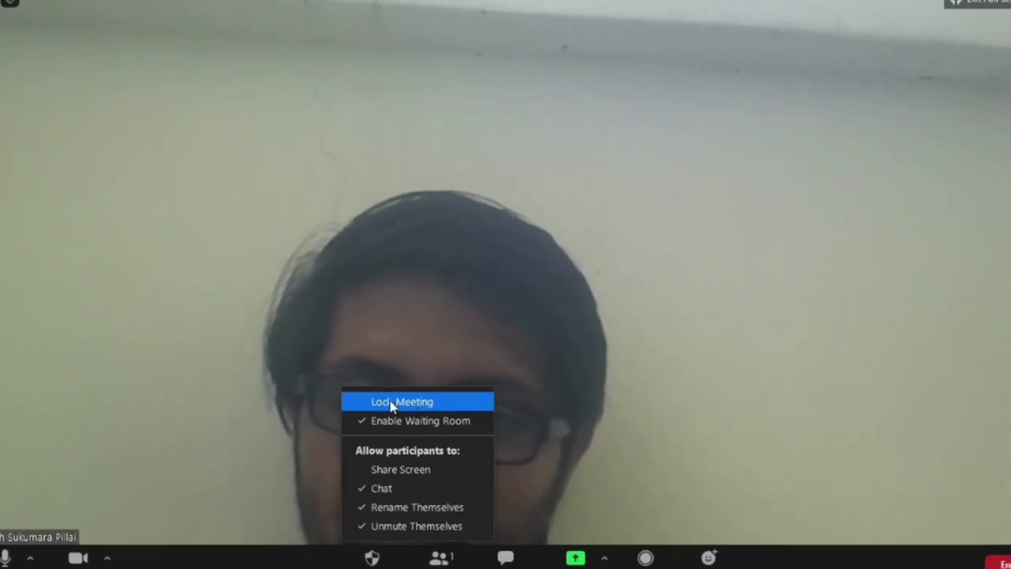
- Lock the meeting, then unlock it again from the Security menu
{"action": "left_click", "coordinate": [389, 403]}
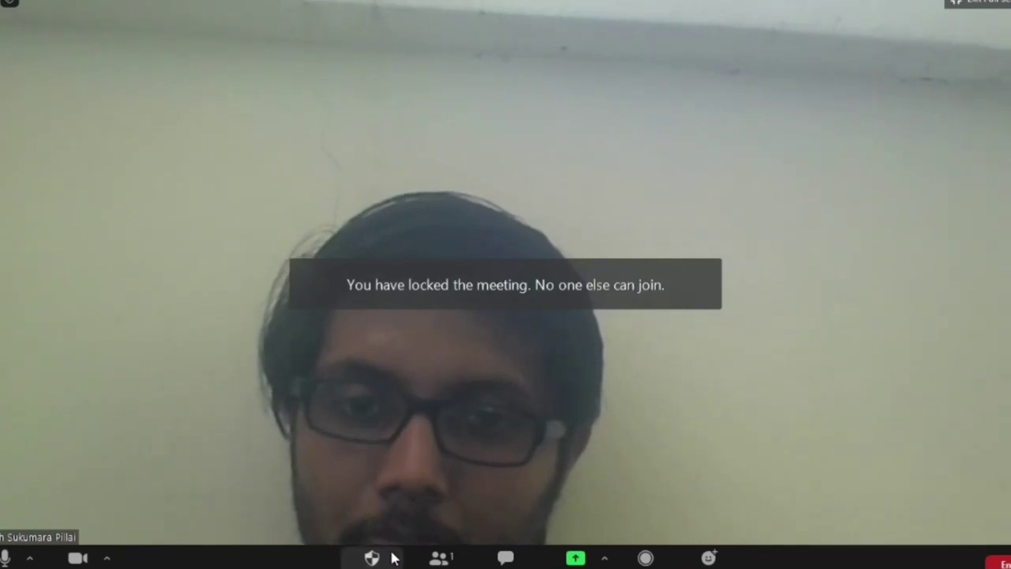
{"action": "left_click", "coordinate": [372, 557]}
{"action": "left_click", "coordinate": [397, 403]}
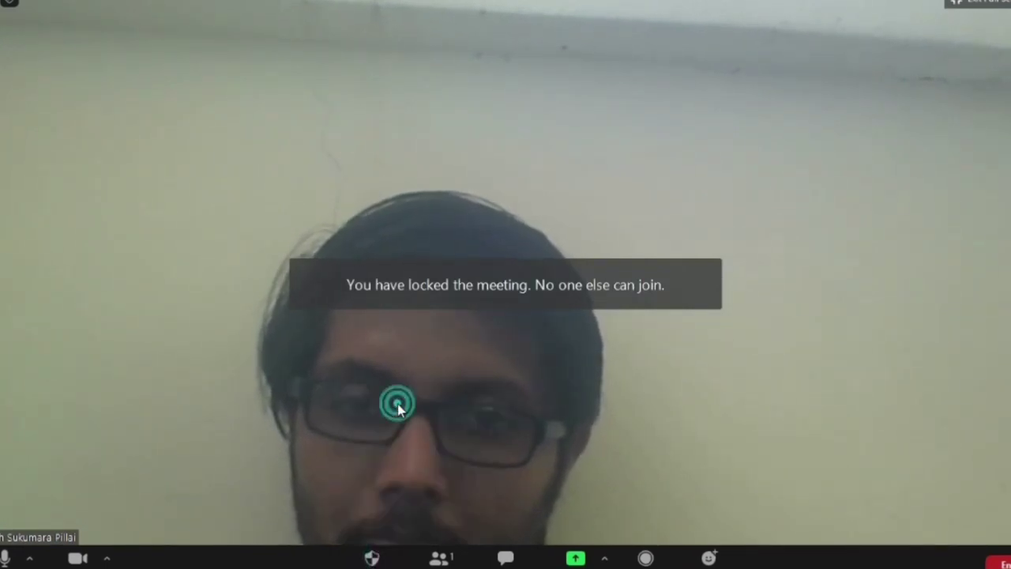
{"action": "left_click", "coordinate": [408, 454]}
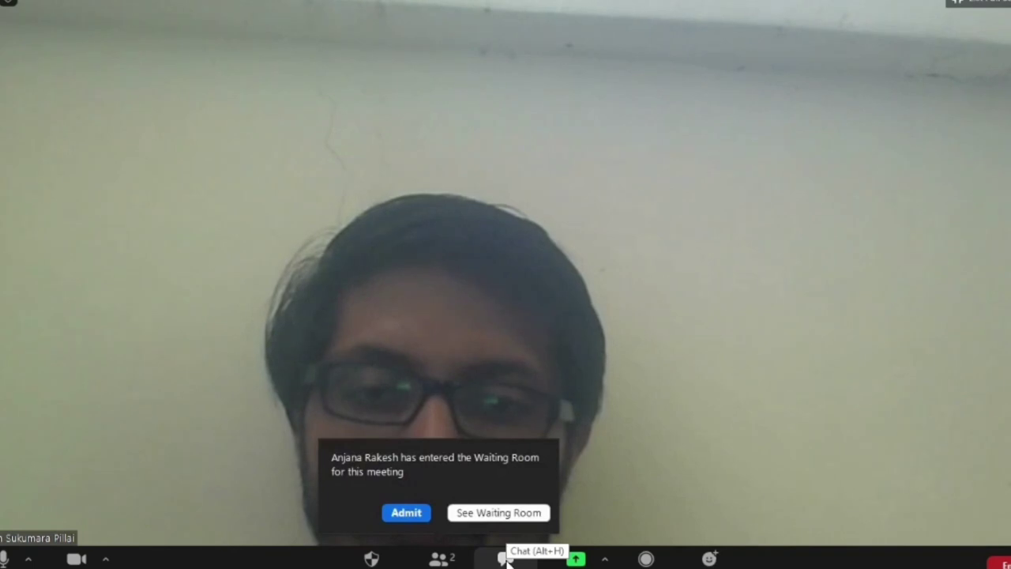
- Admit the waiting participant, then switch to Gallery View and back to Speaker View
{"action": "left_click", "coordinate": [406, 512]}
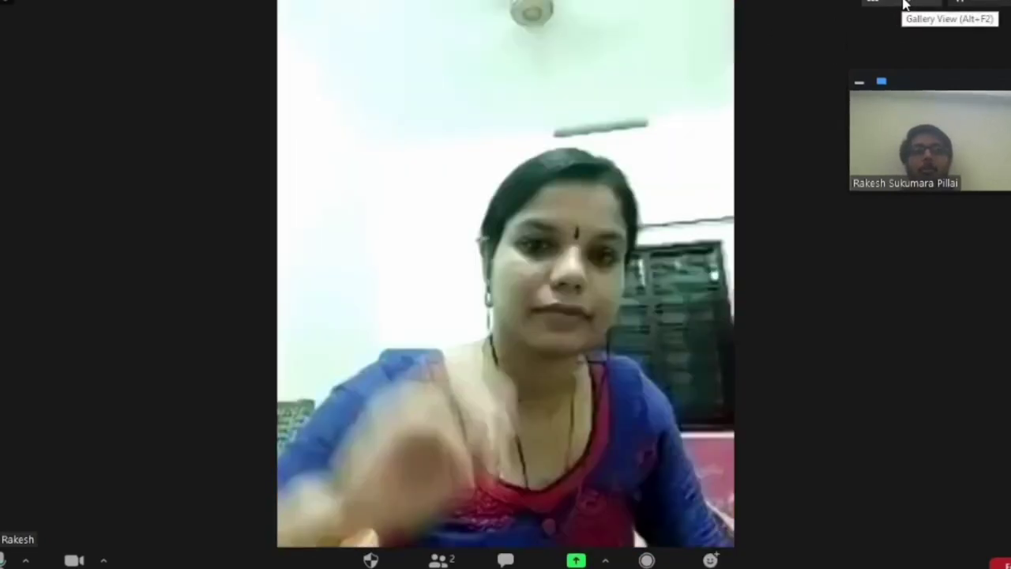
{"action": "left_click", "coordinate": [905, 4]}
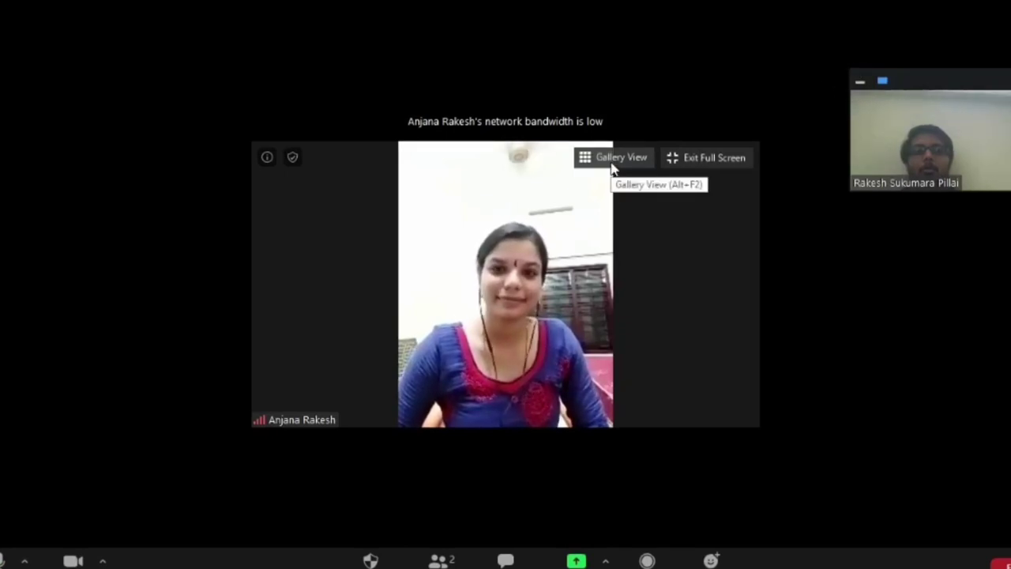
{"action": "left_click", "coordinate": [613, 159]}
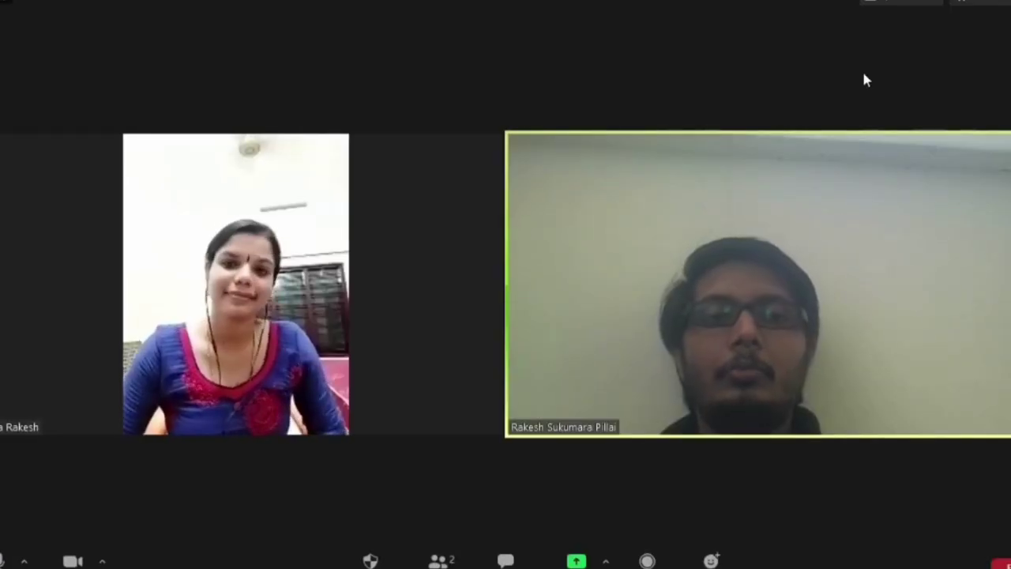
{"action": "left_click", "coordinate": [901, 2]}
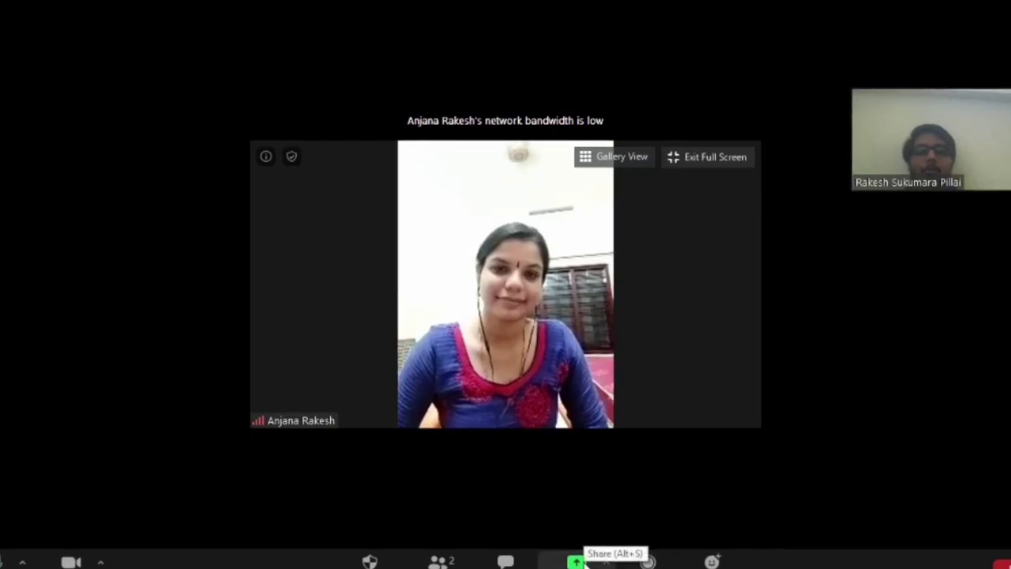
- After browsing the Advanced and Files share options, share a blank Whiteboard from the Basic choices
{"action": "left_click", "coordinate": [579, 562]}
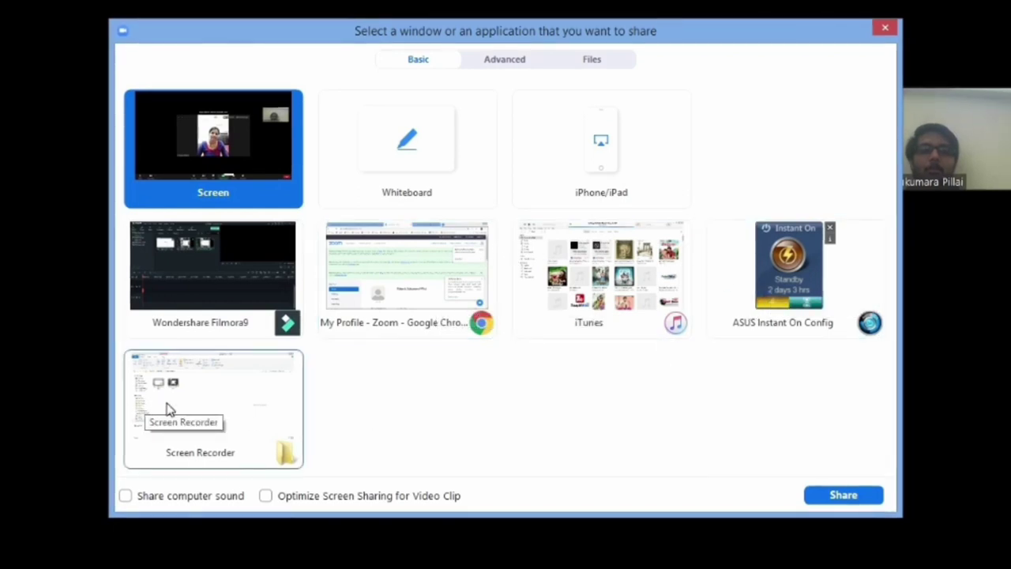
{"action": "left_click", "coordinate": [529, 61]}
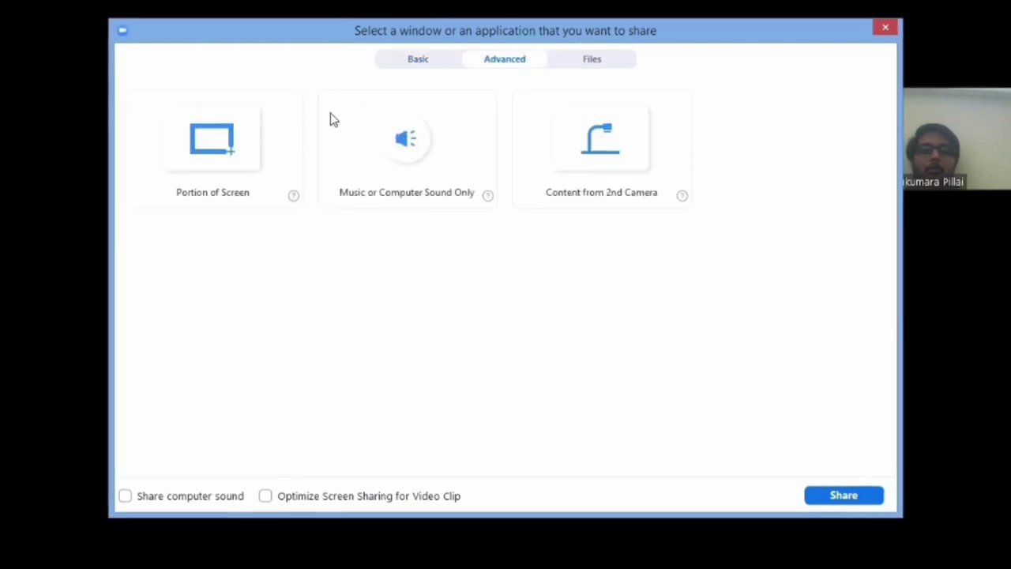
{"action": "left_click", "coordinate": [587, 68]}
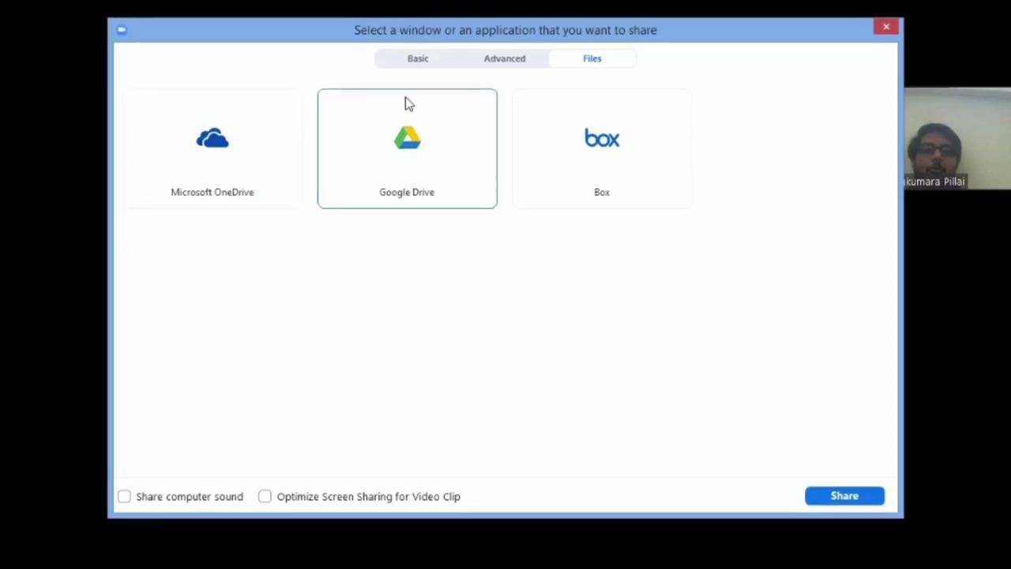
{"action": "left_click", "coordinate": [428, 58]}
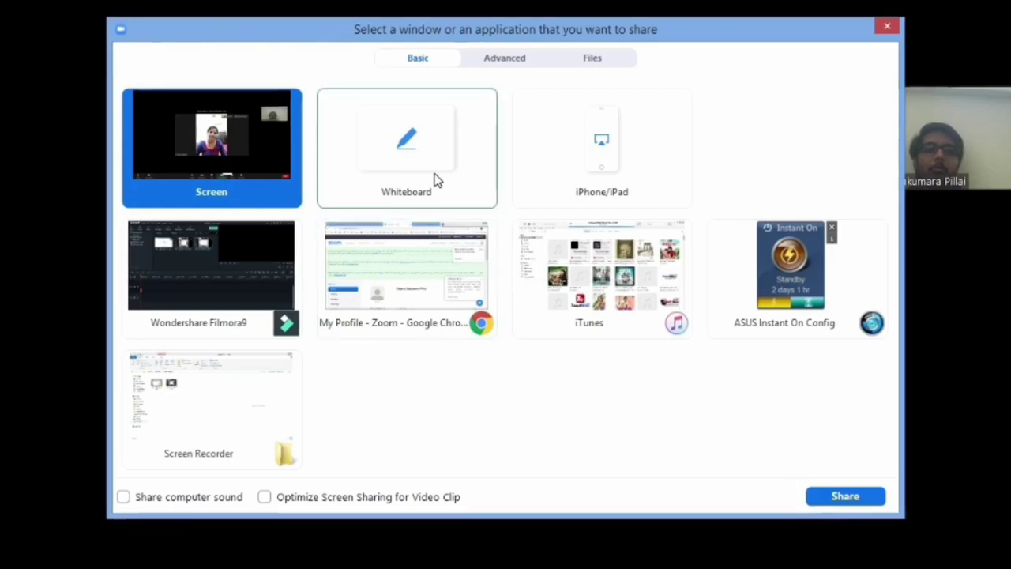
{"action": "left_click", "coordinate": [491, 163]}
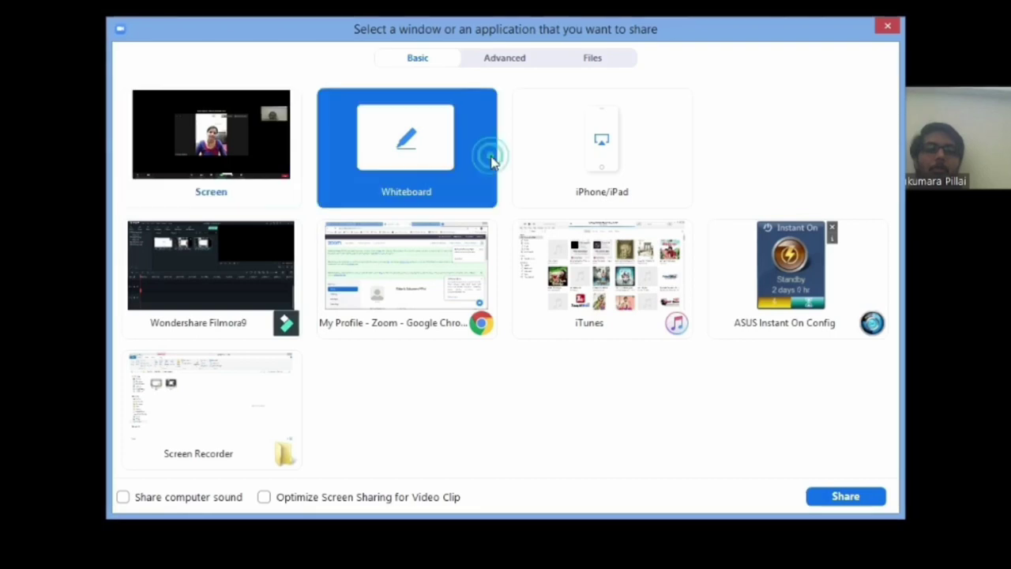
{"action": "left_click", "coordinate": [845, 497]}
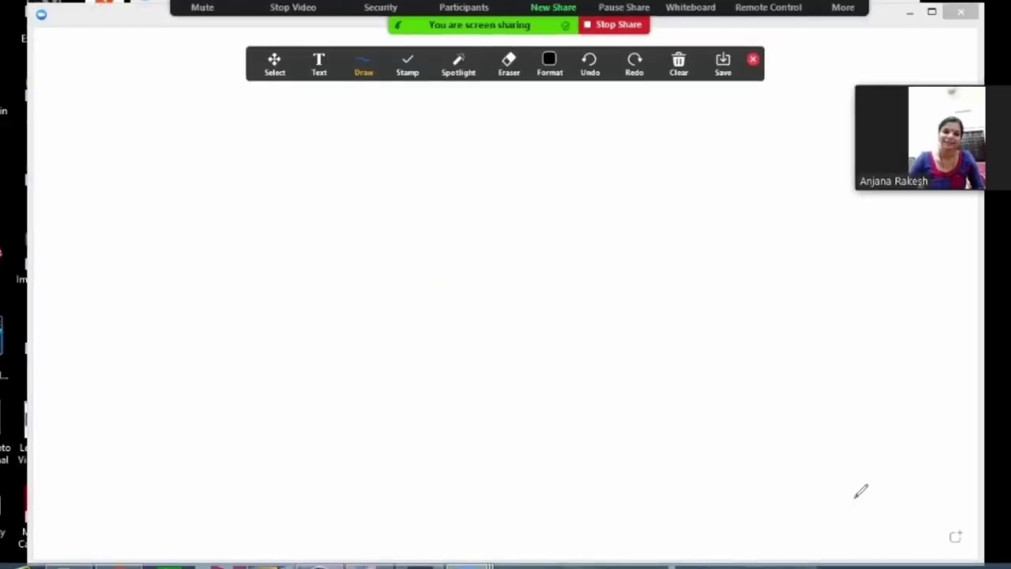
- Pause the share, handwrite a word in black ink, close the annotation tools, and stop sharing with Alt+S
{"action": "key", "text": "alt+t"}
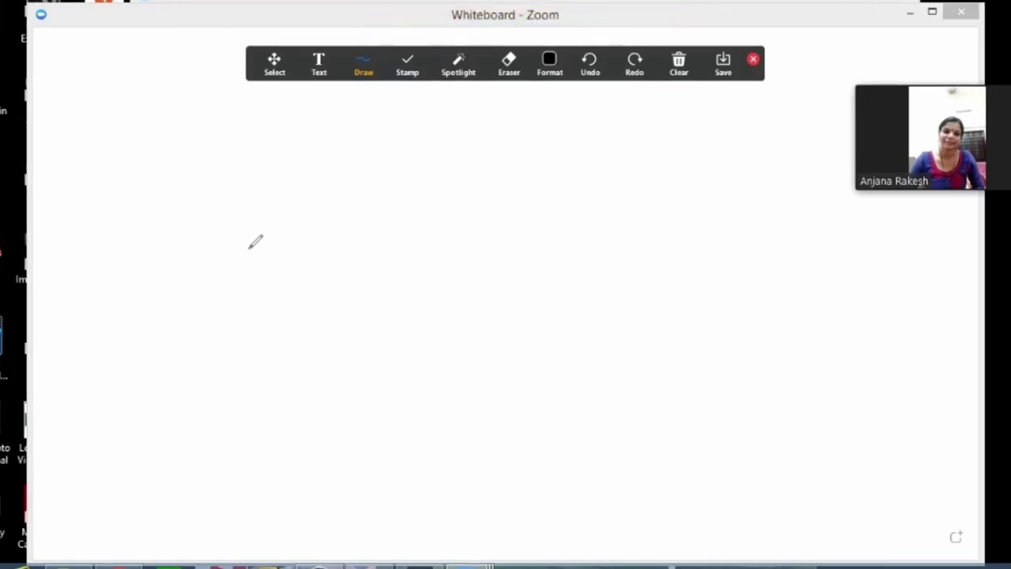
{"action": "mouse_move", "coordinate": [250, 247]}
{"action": "left_mouse_down"}
{"action": "mouse_move", "coordinate": [301, 209]}
{"action": "mouse_move", "coordinate": [299, 249]}
{"action": "mouse_move", "coordinate": [316, 231]}
{"action": "mouse_move", "coordinate": [372, 246]}
{"action": "left_mouse_up"}
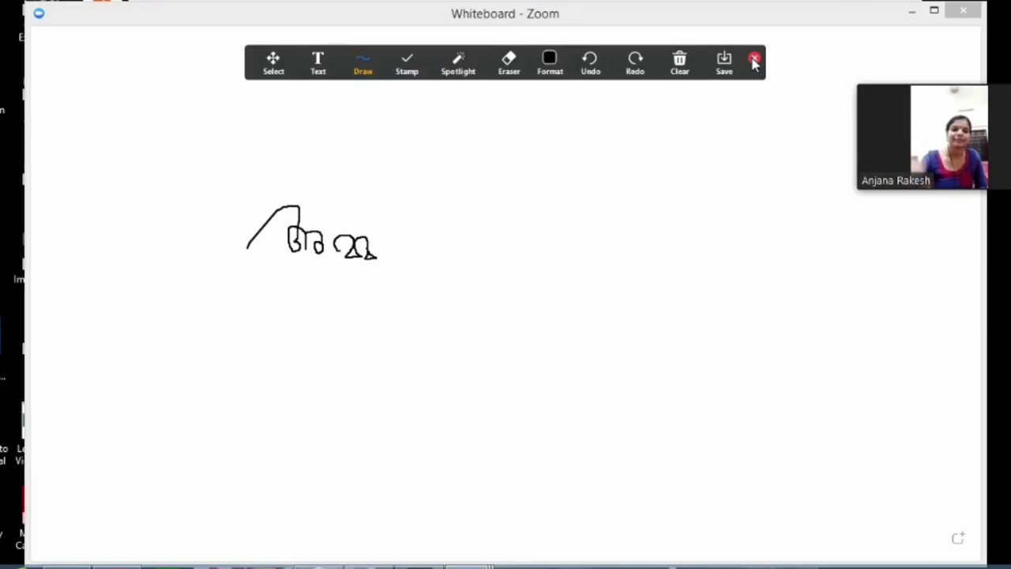
{"action": "left_click", "coordinate": [679, 63]}
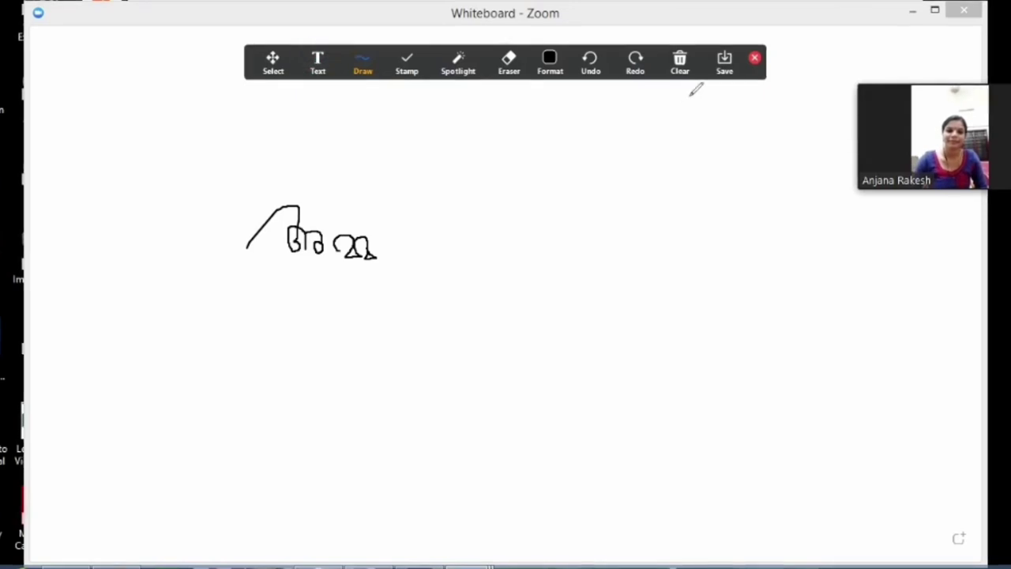
{"action": "left_click", "coordinate": [754, 58]}
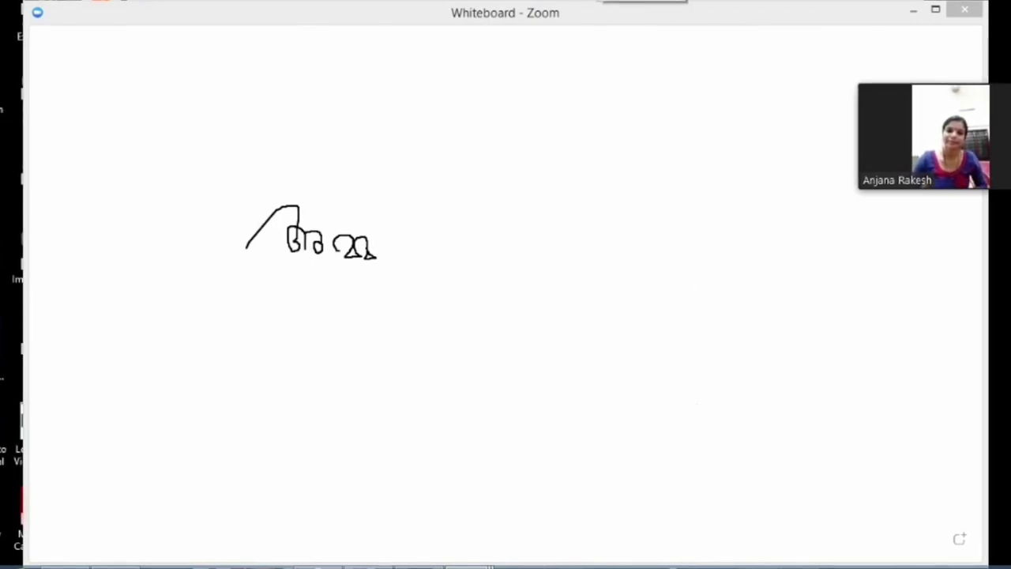
{"action": "key", "text": "alt+s"}
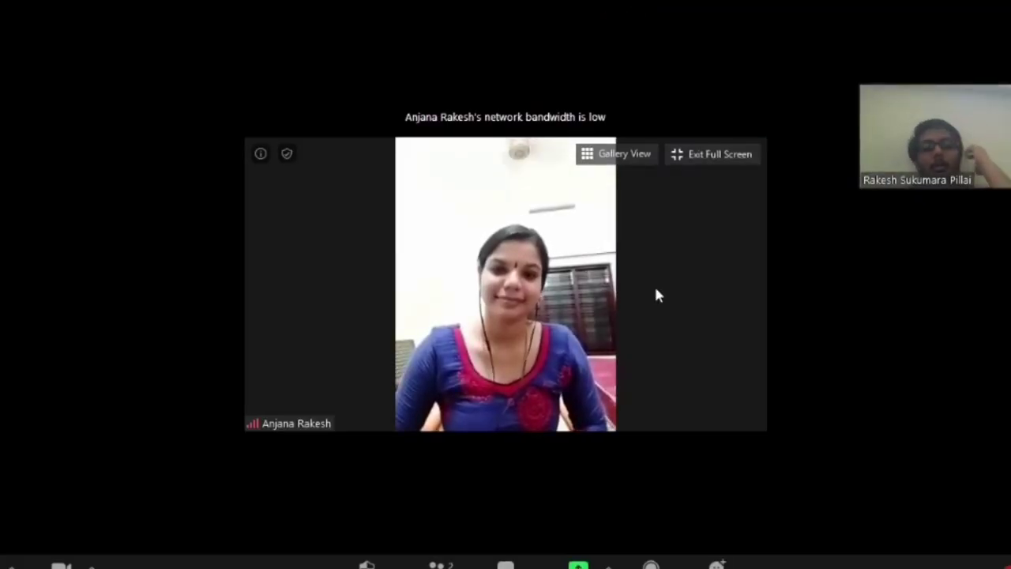
{"action": "mouse_move", "coordinate": [915, 119]}
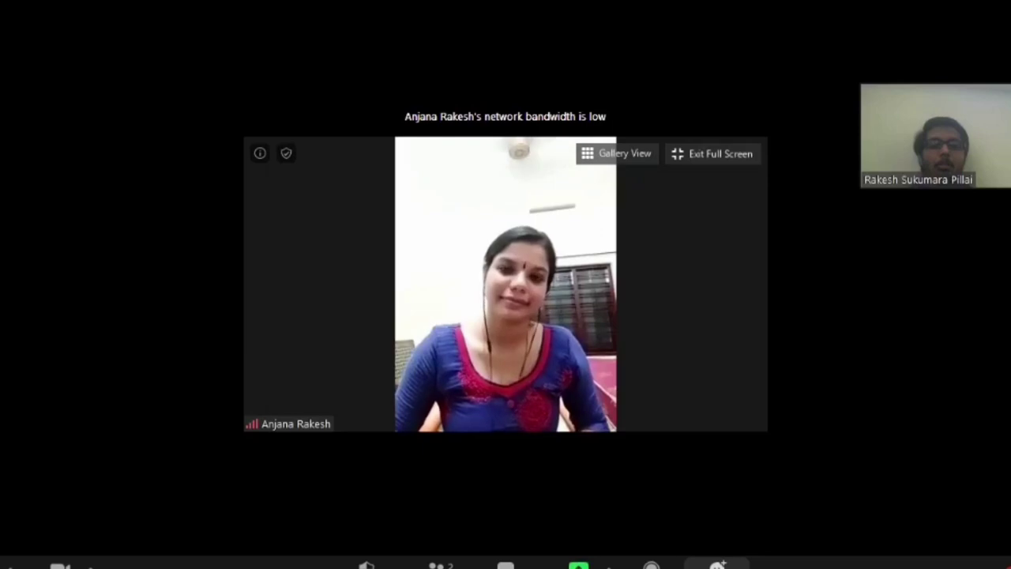
{"action": "left_click", "coordinate": [716, 565]}
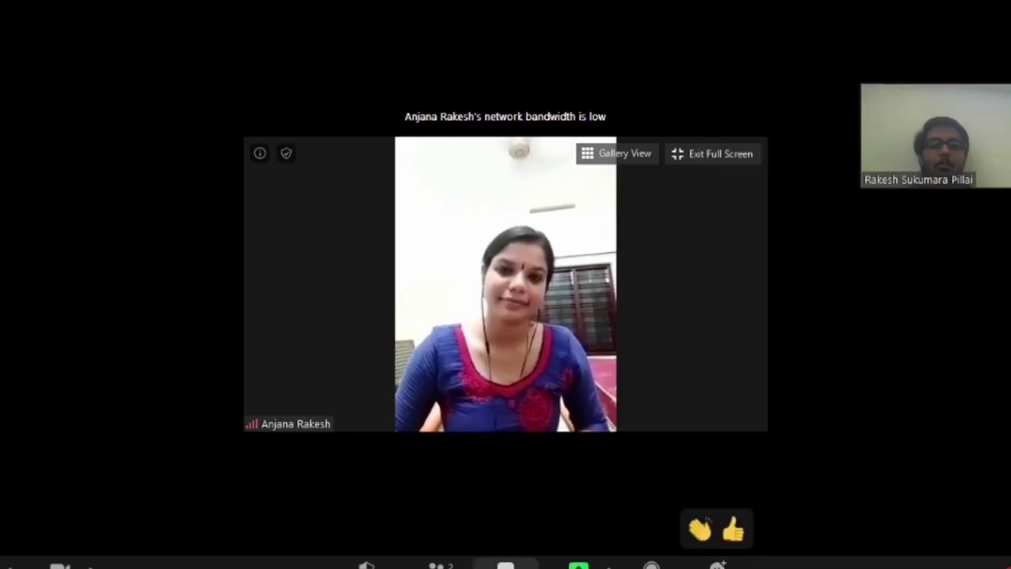
{"action": "left_click", "coordinate": [506, 565]}
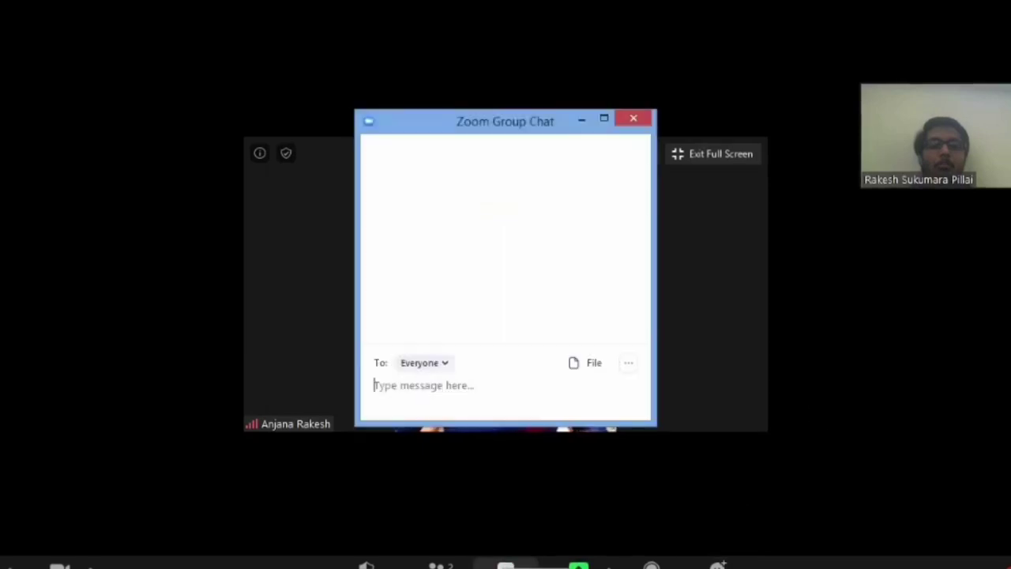
{"action": "left_click", "coordinate": [446, 363]}
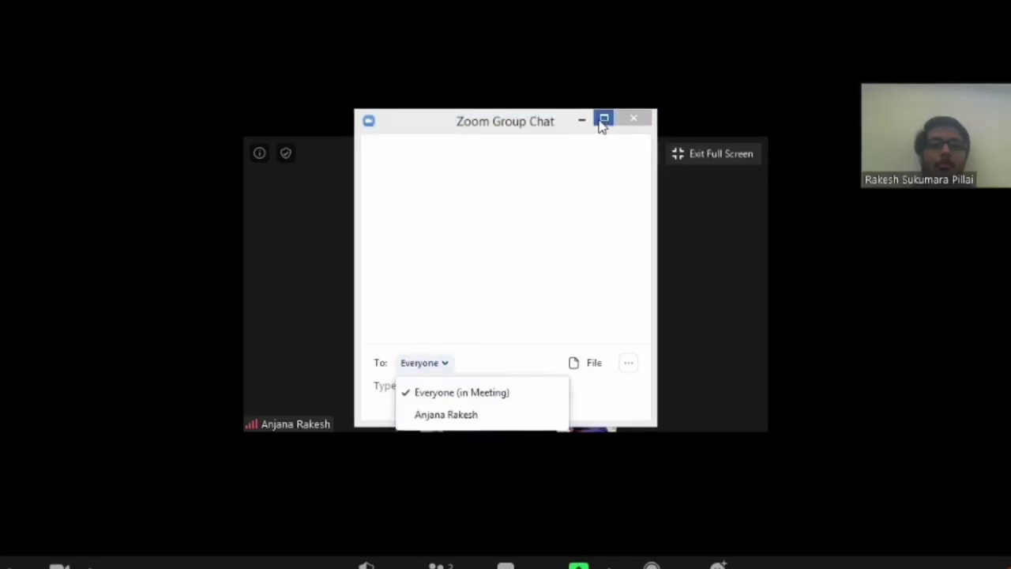
{"action": "left_click", "coordinate": [632, 120]}
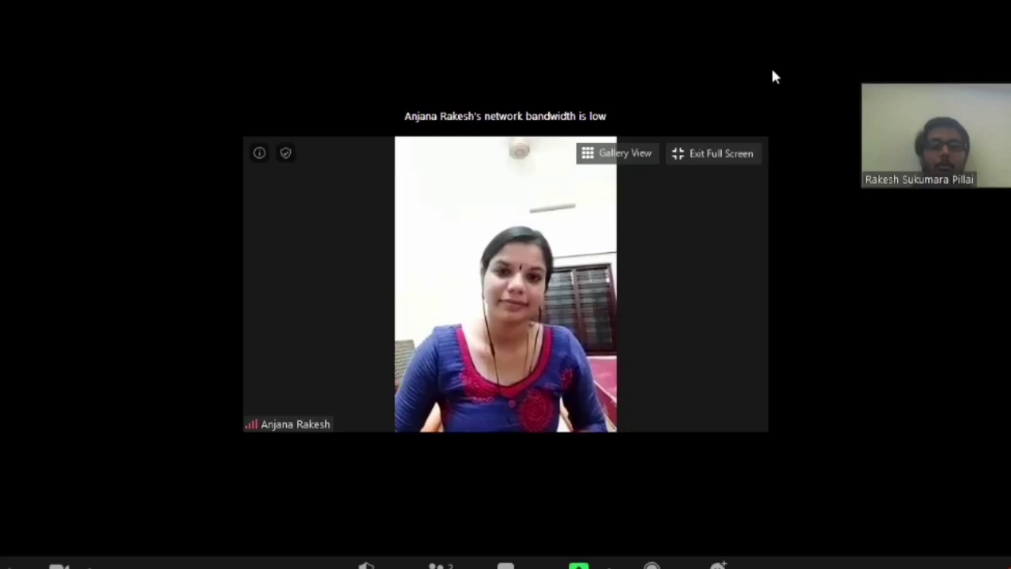
{"action": "key", "text": "Escape"}
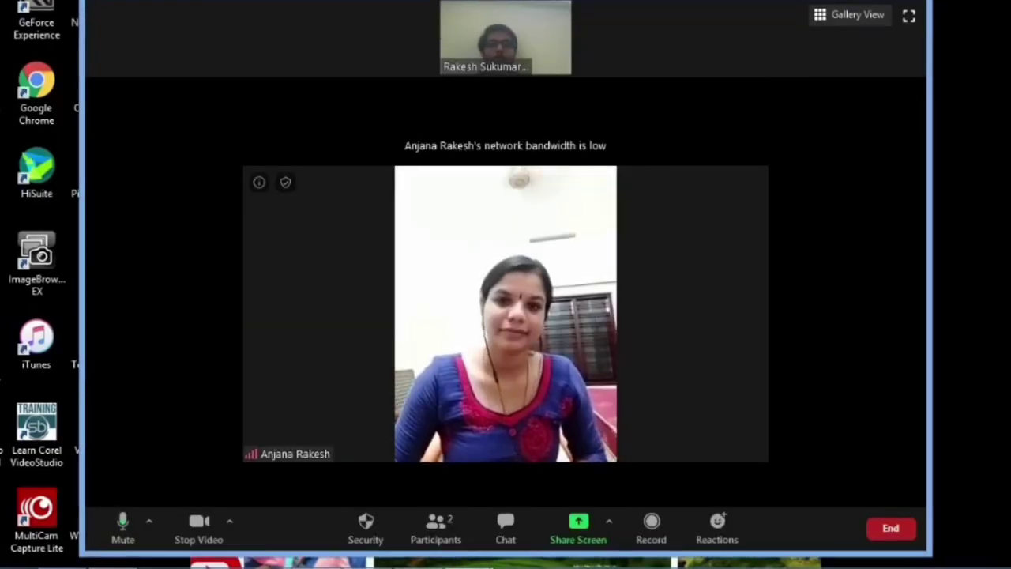
{"action": "key", "text": "alt+f"}
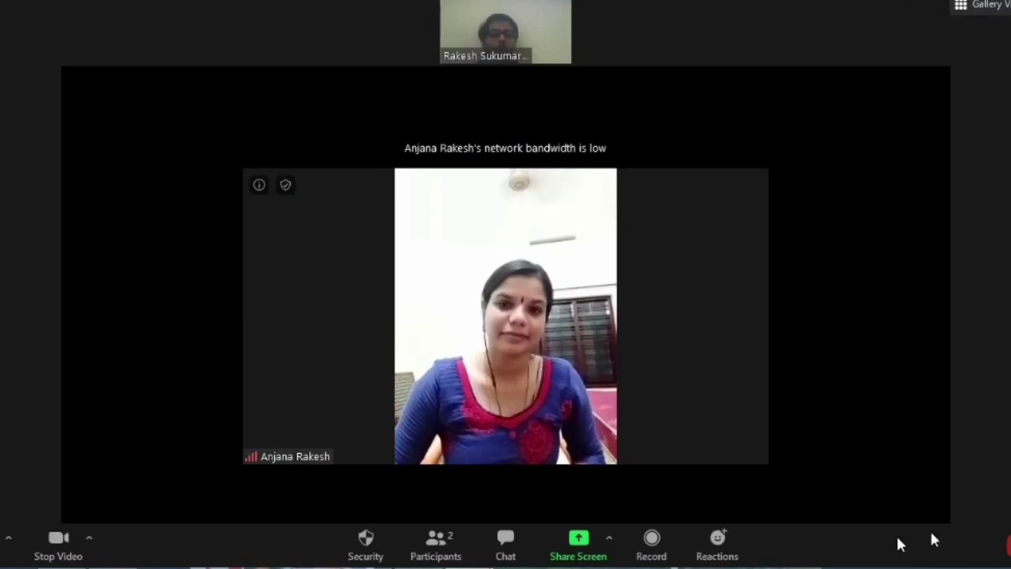